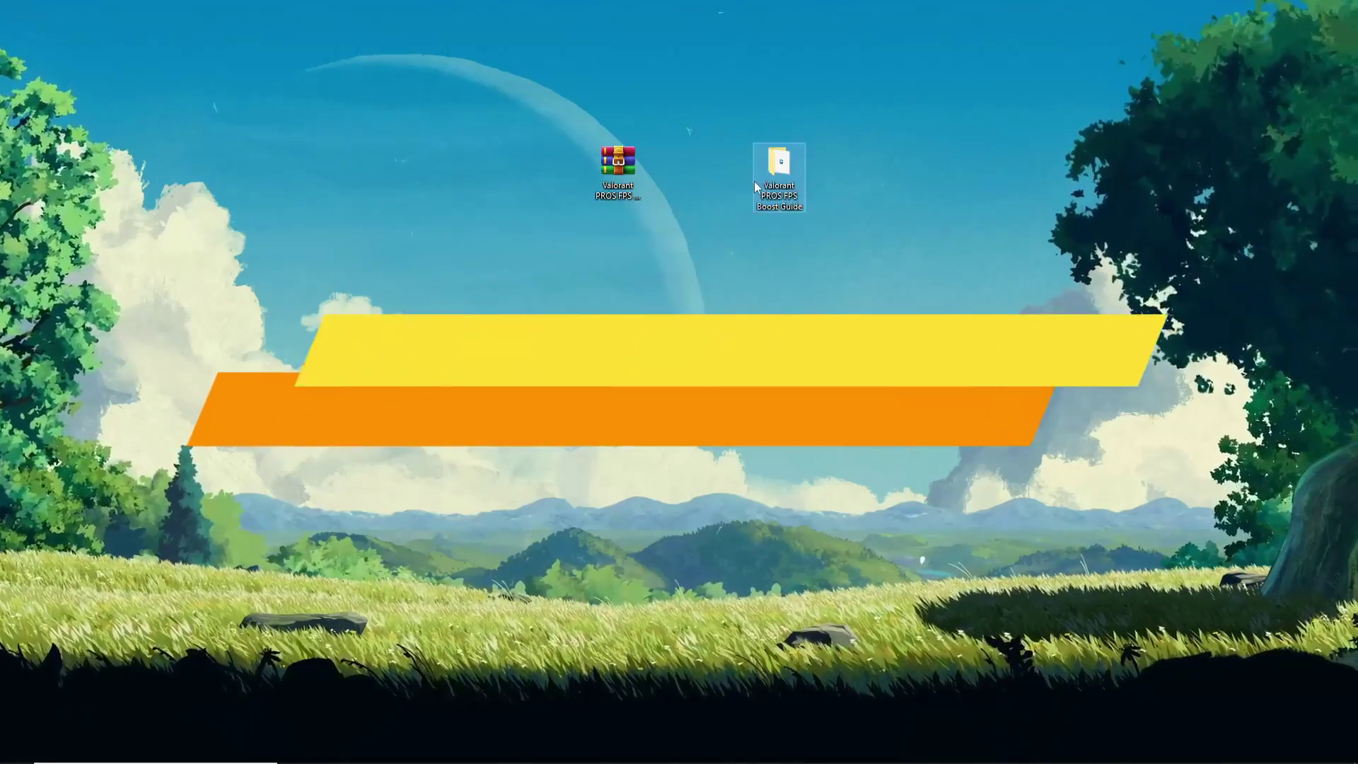
Step: Open the Valorant PROS FPS Boost Guide folder and the FPS BOOST category of the FreeSums site in Chrome, dismissing the download and ad blocker pop-ups
double_click(782, 169)
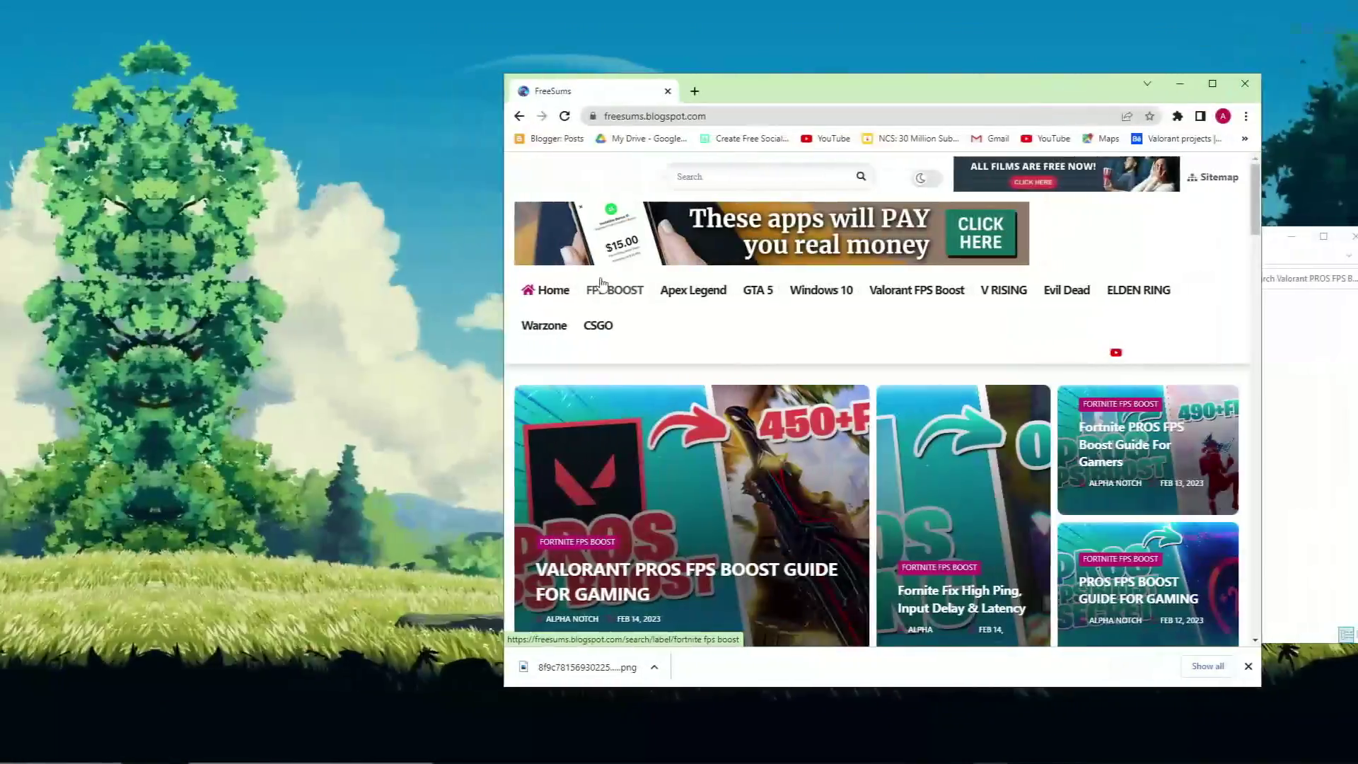
click(433, 292)
click(448, 95)
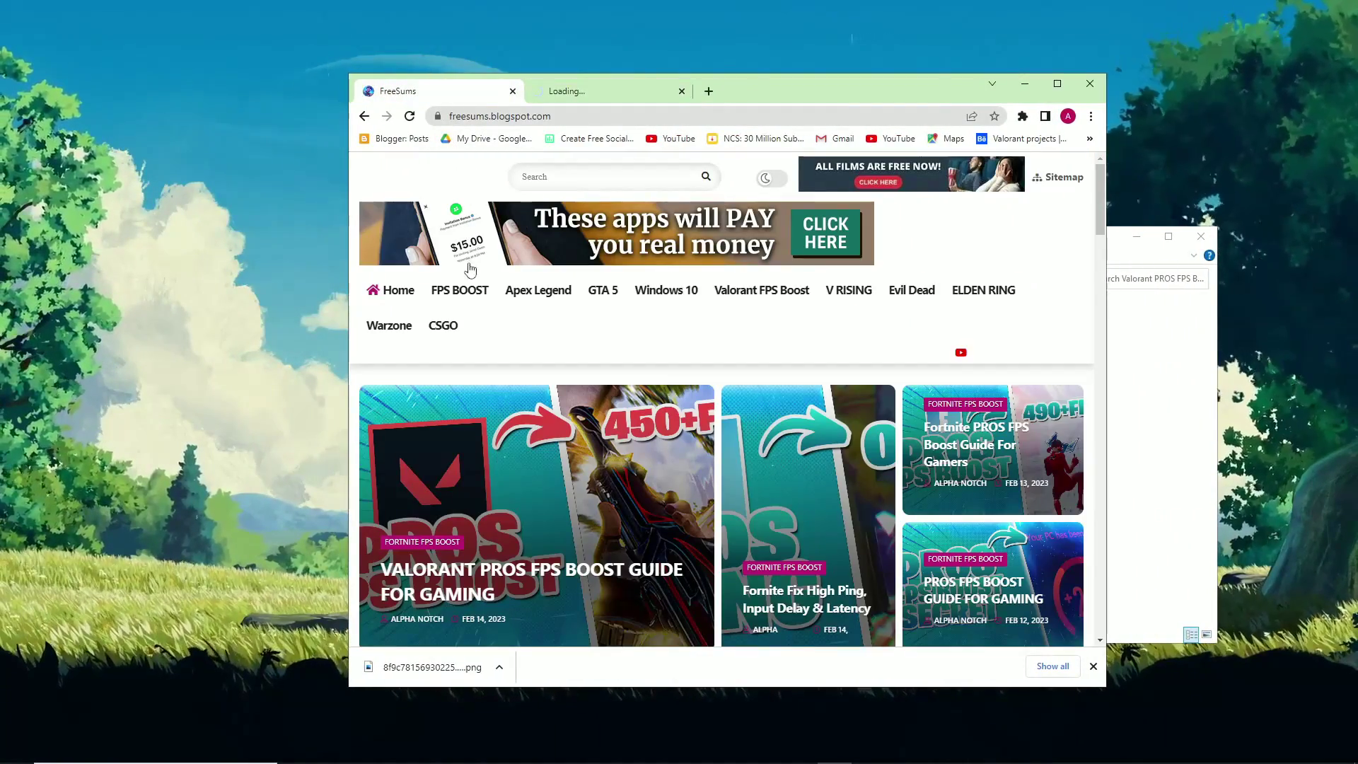
click(422, 542)
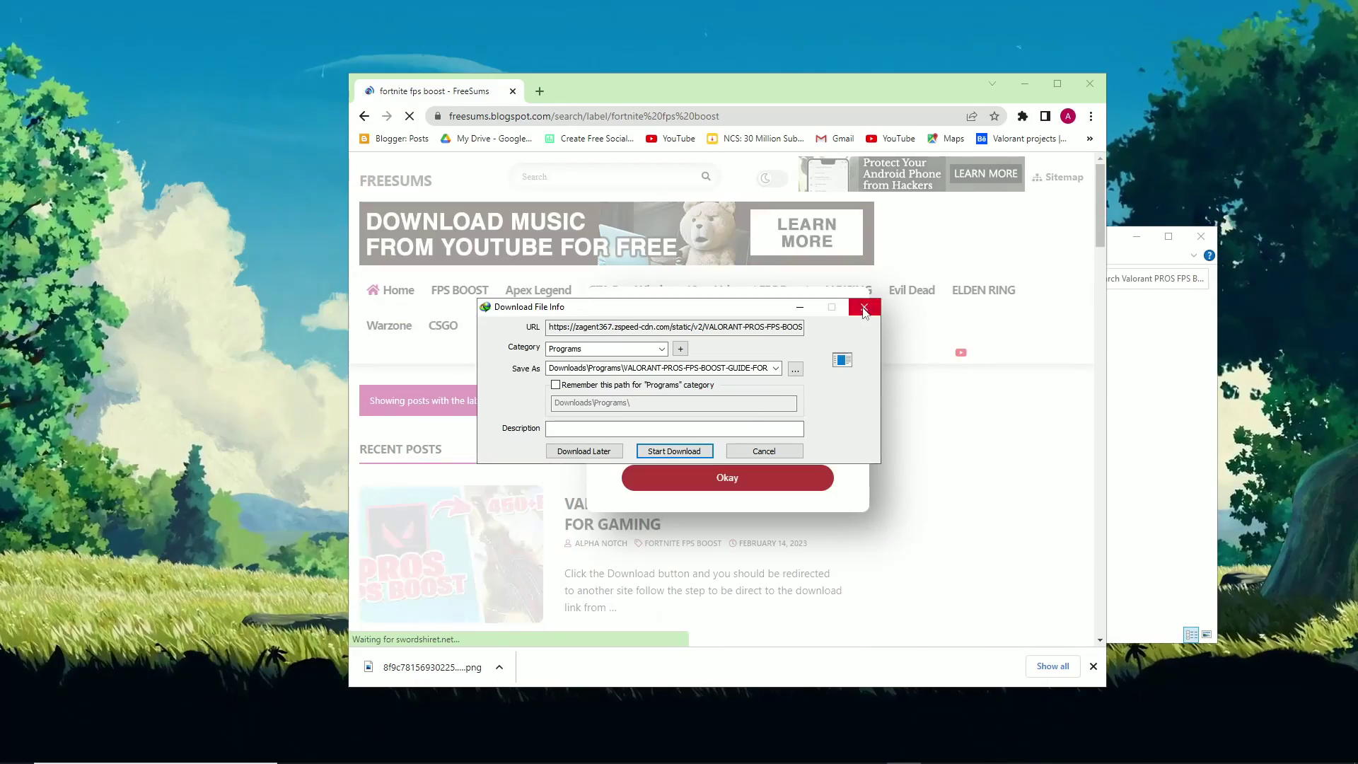
click(764, 449)
click(715, 450)
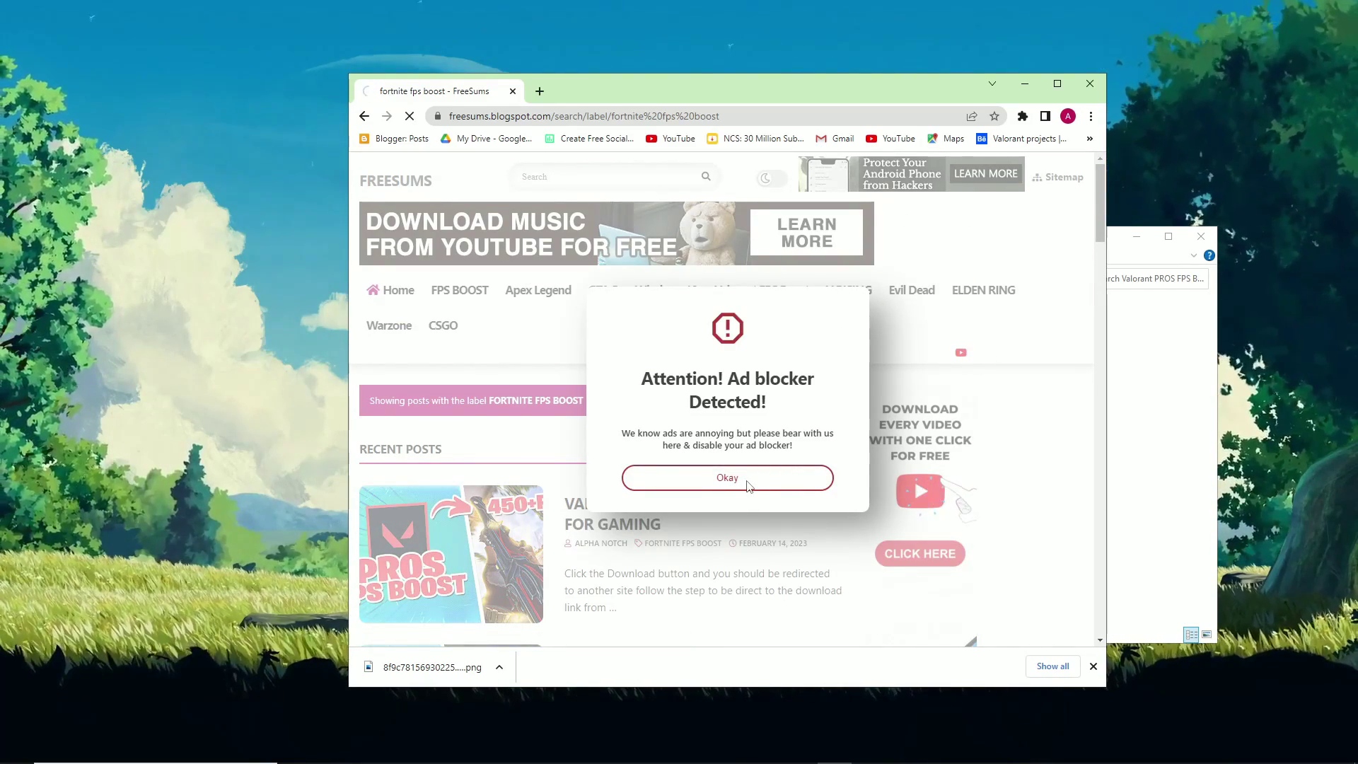
click(748, 485)
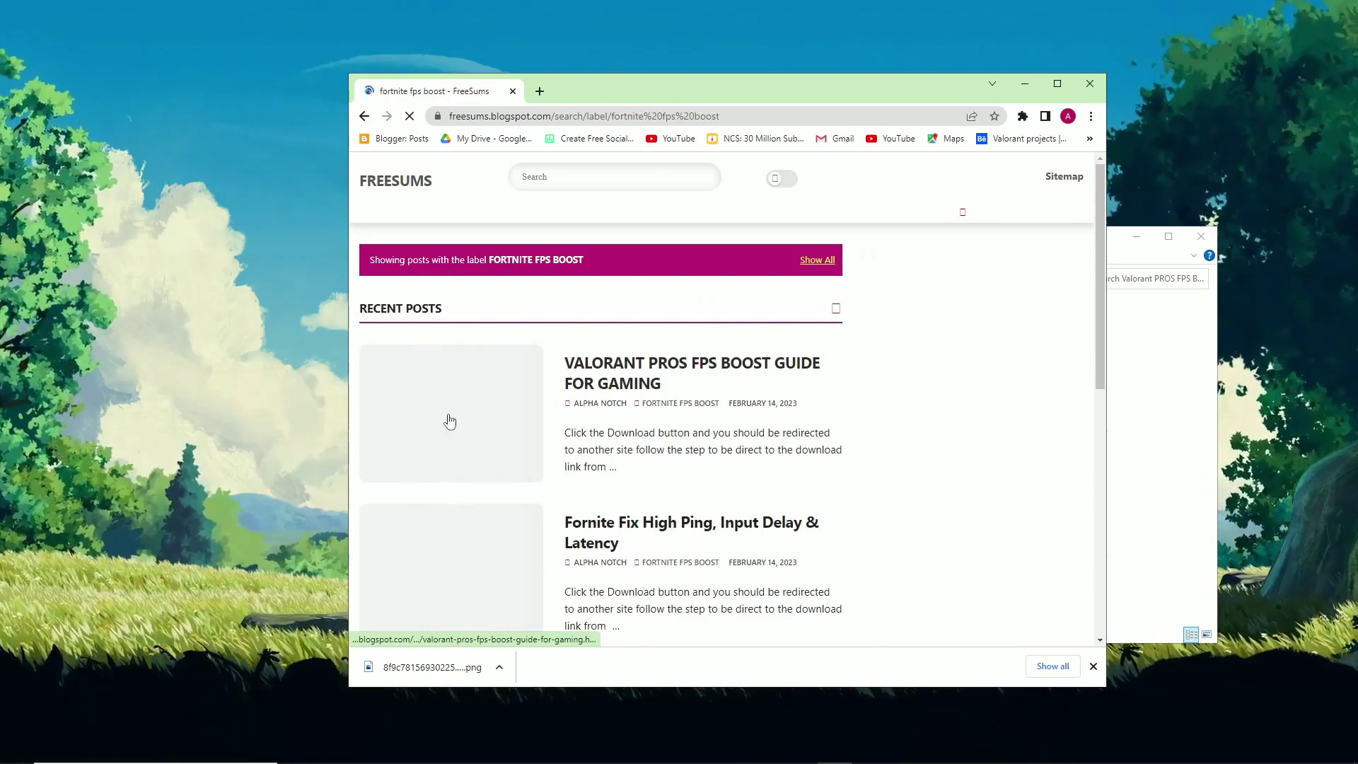
Step: Open the VALORANT PROS FPS BOOST GUIDE FOR GAMING post, follow its download links to the Google Drive file, and dismiss the download manager prompt
click(467, 541)
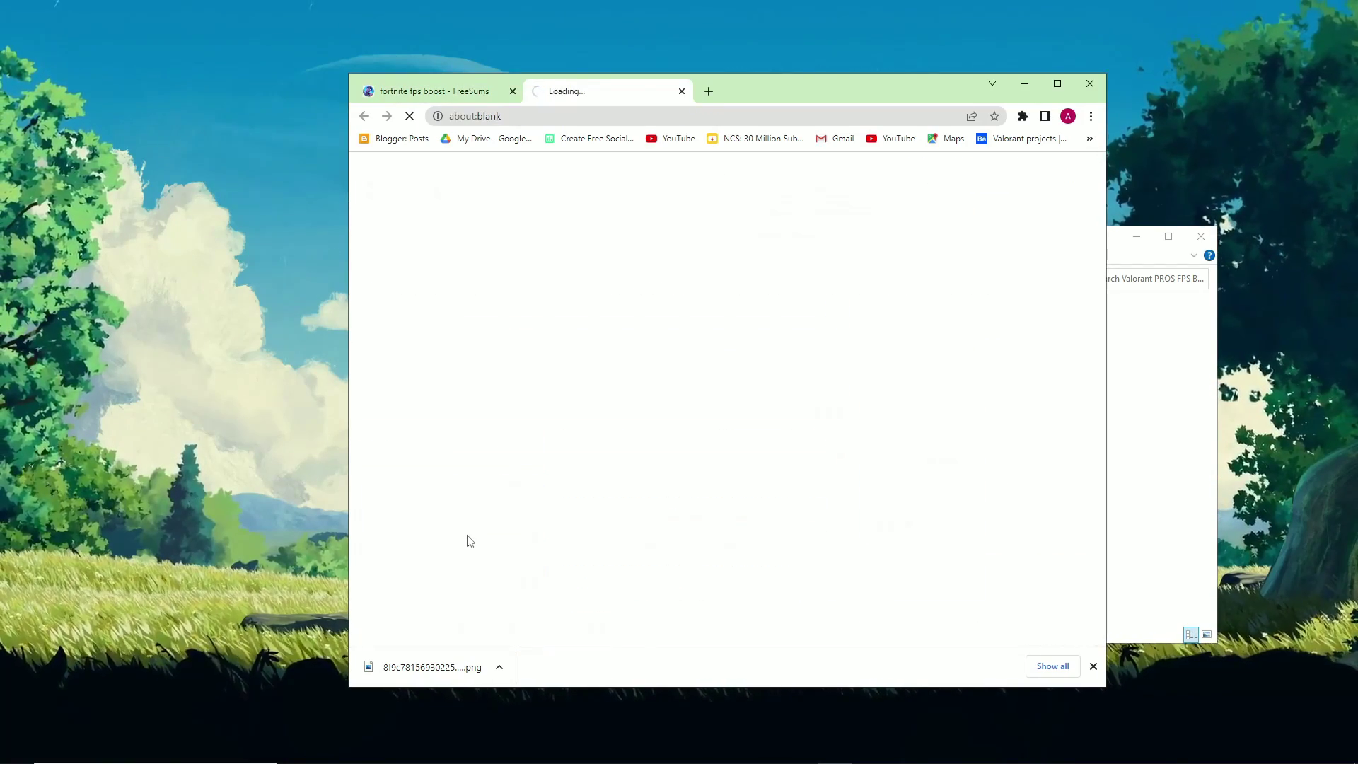
click(464, 100)
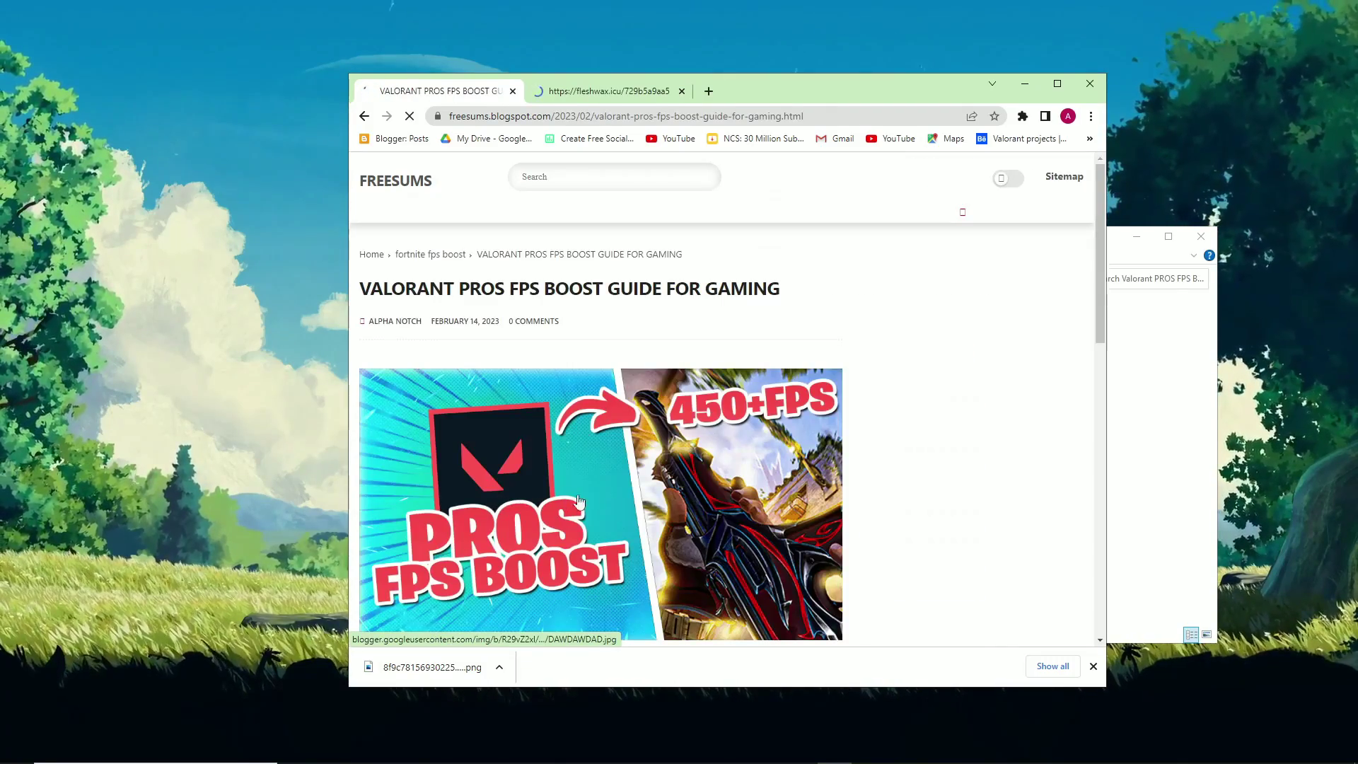
scroll(621, 455, down, 10)
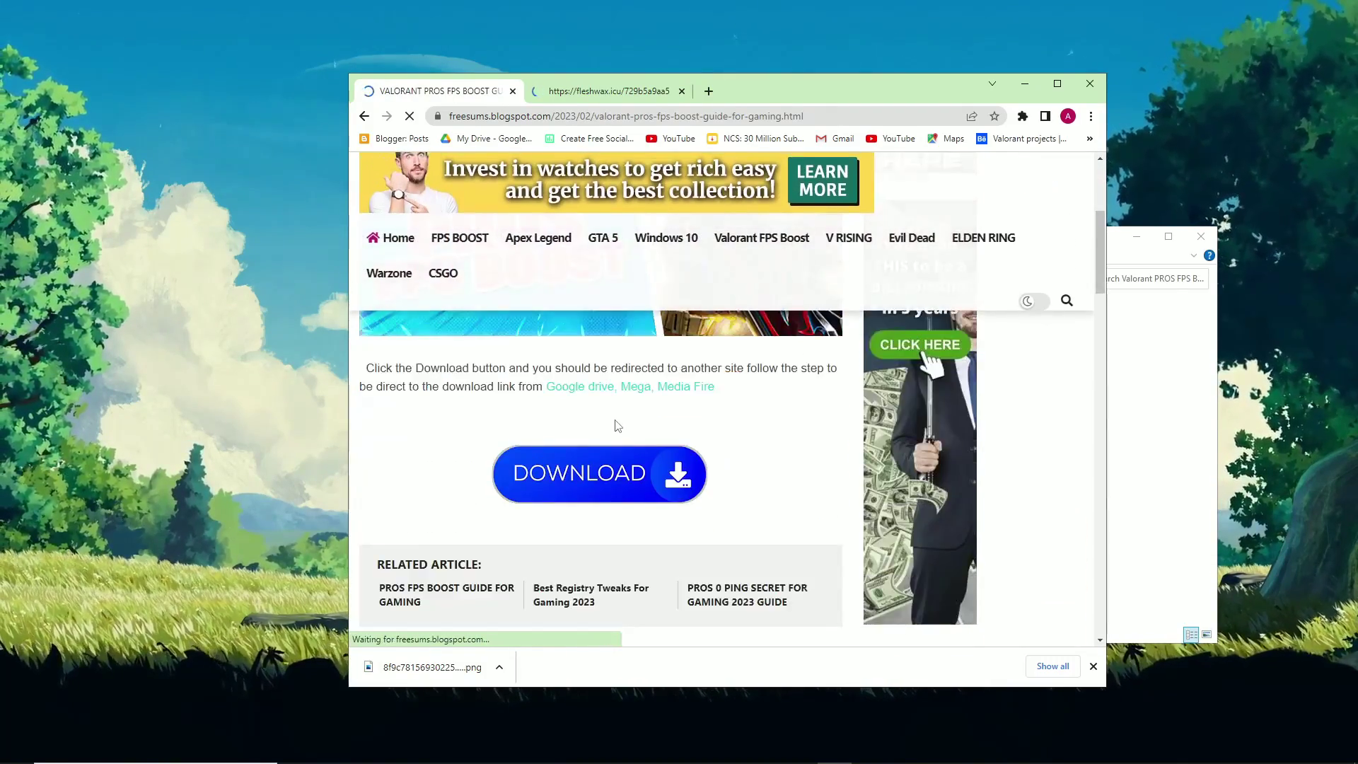
click(617, 522)
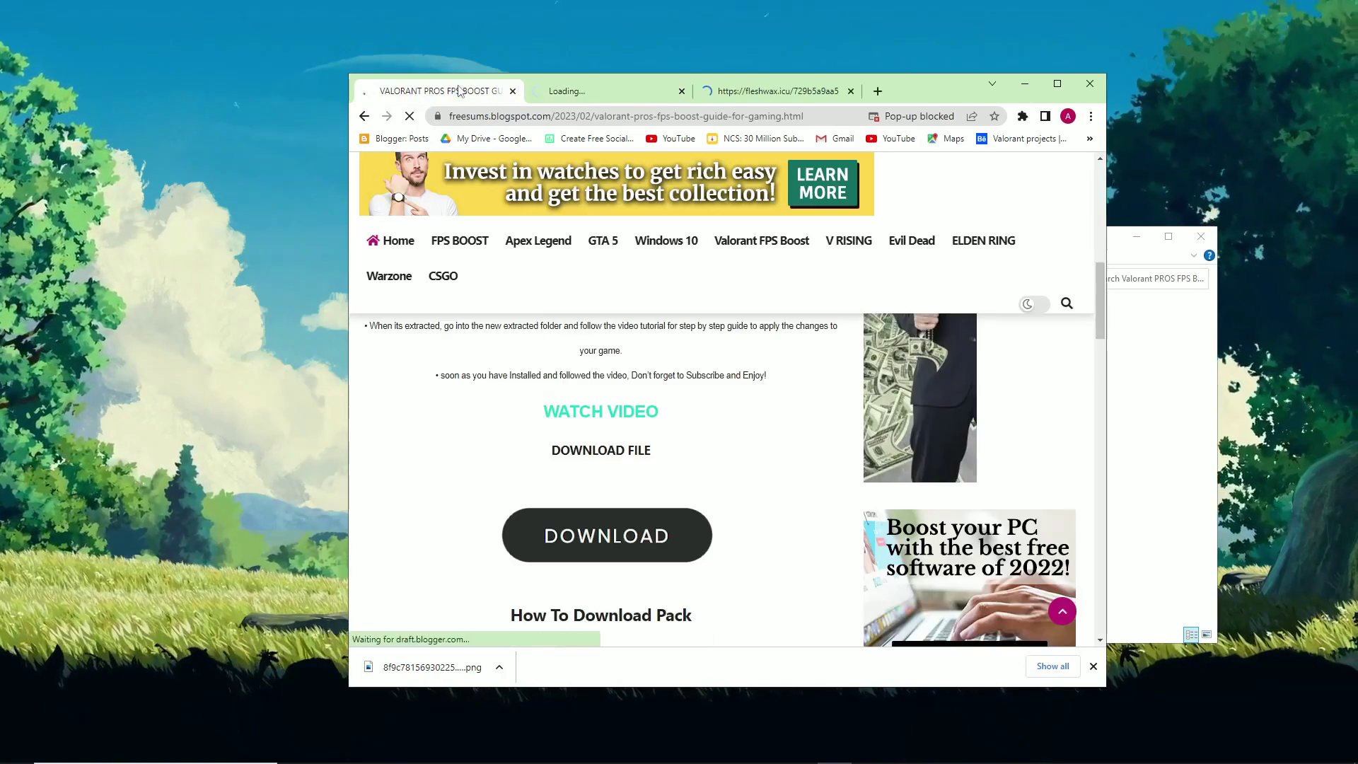
click(620, 535)
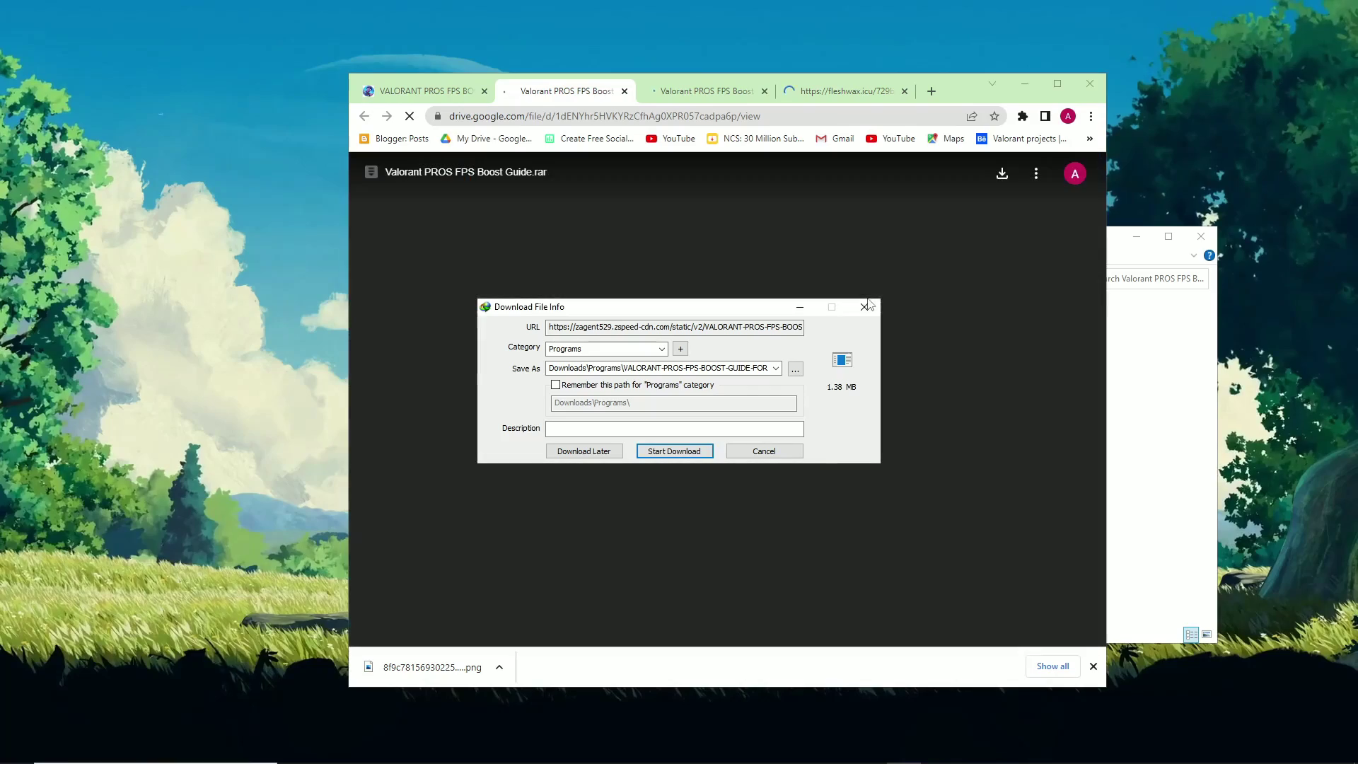
click(864, 306)
click(819, 289)
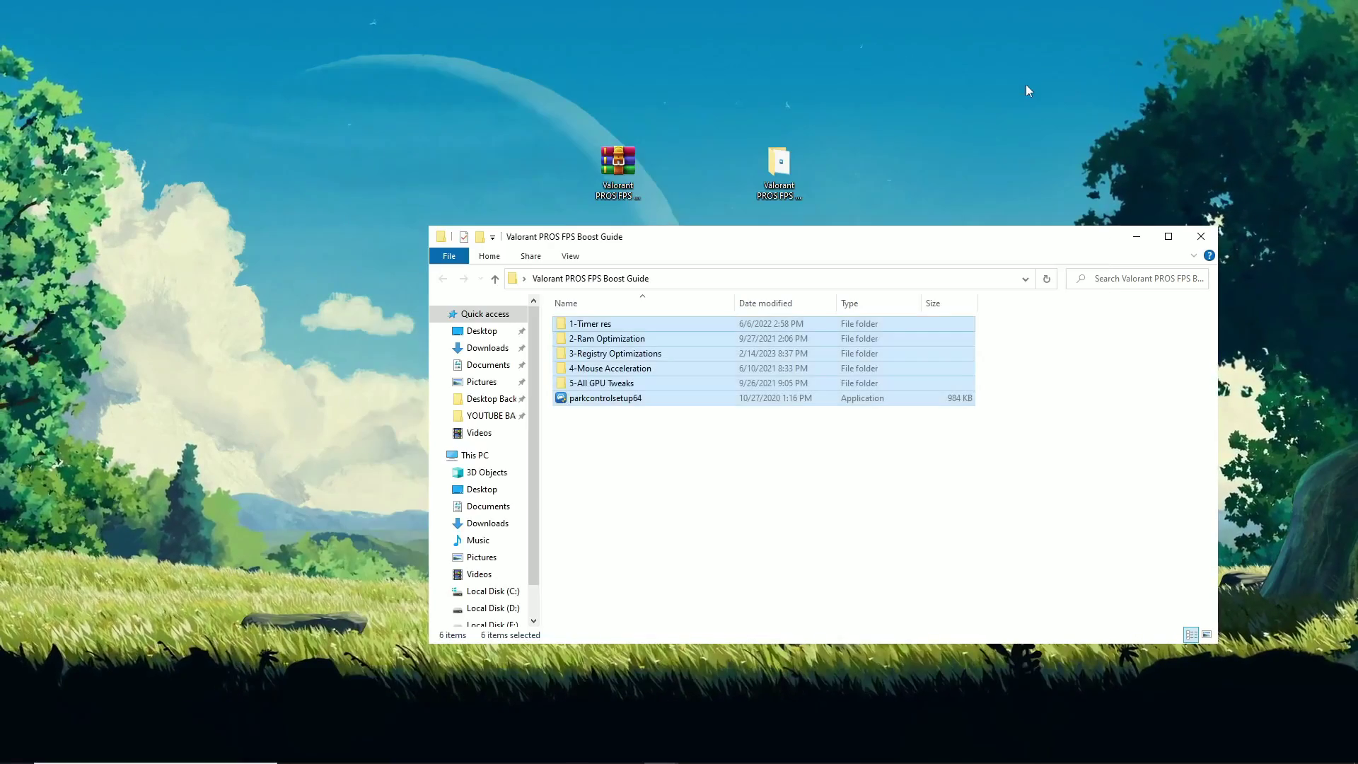
Step: Open Input Delay Fix Commands from the 1-Timer res folder and copy its three bcdedit commands
double_click(585, 324)
double_click(584, 327)
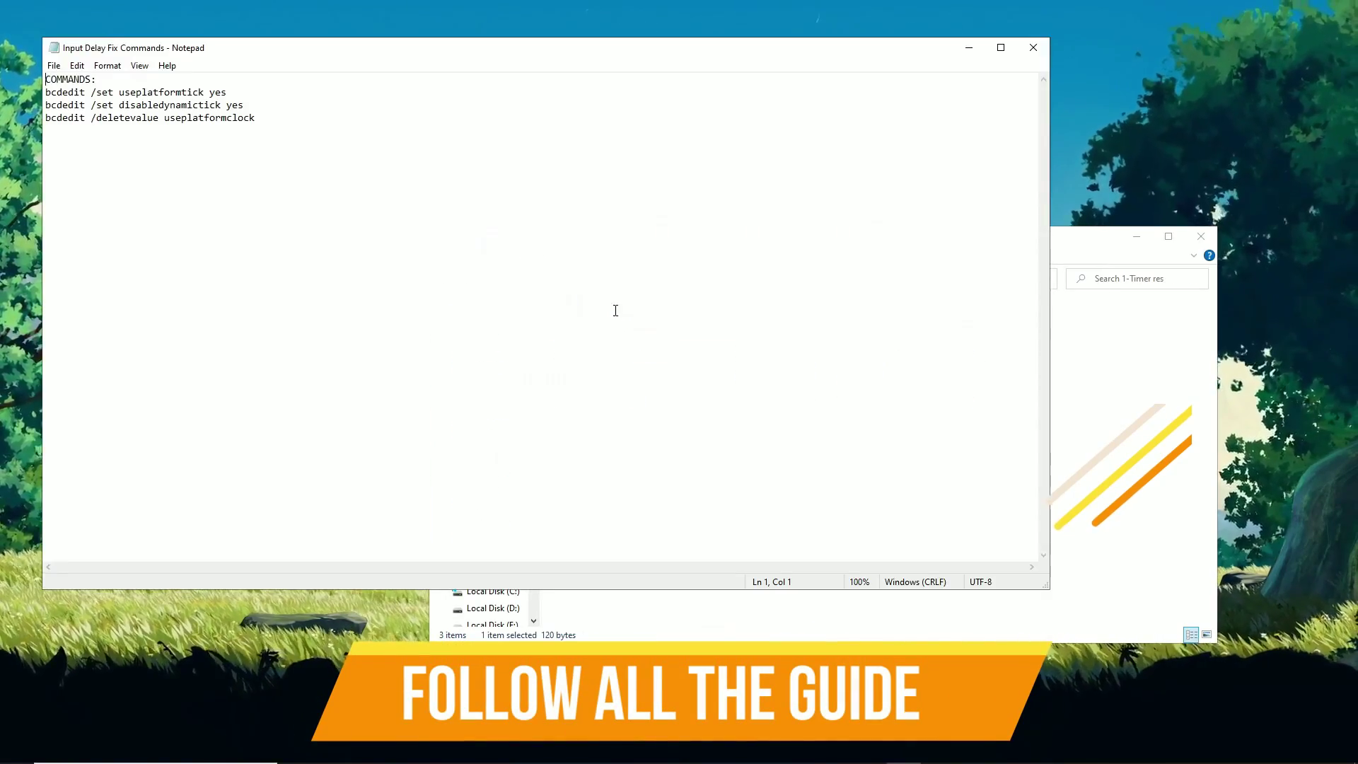
click(312, 142)
drag(377, 131, 281, 137)
click(162, 105)
right_click(187, 113)
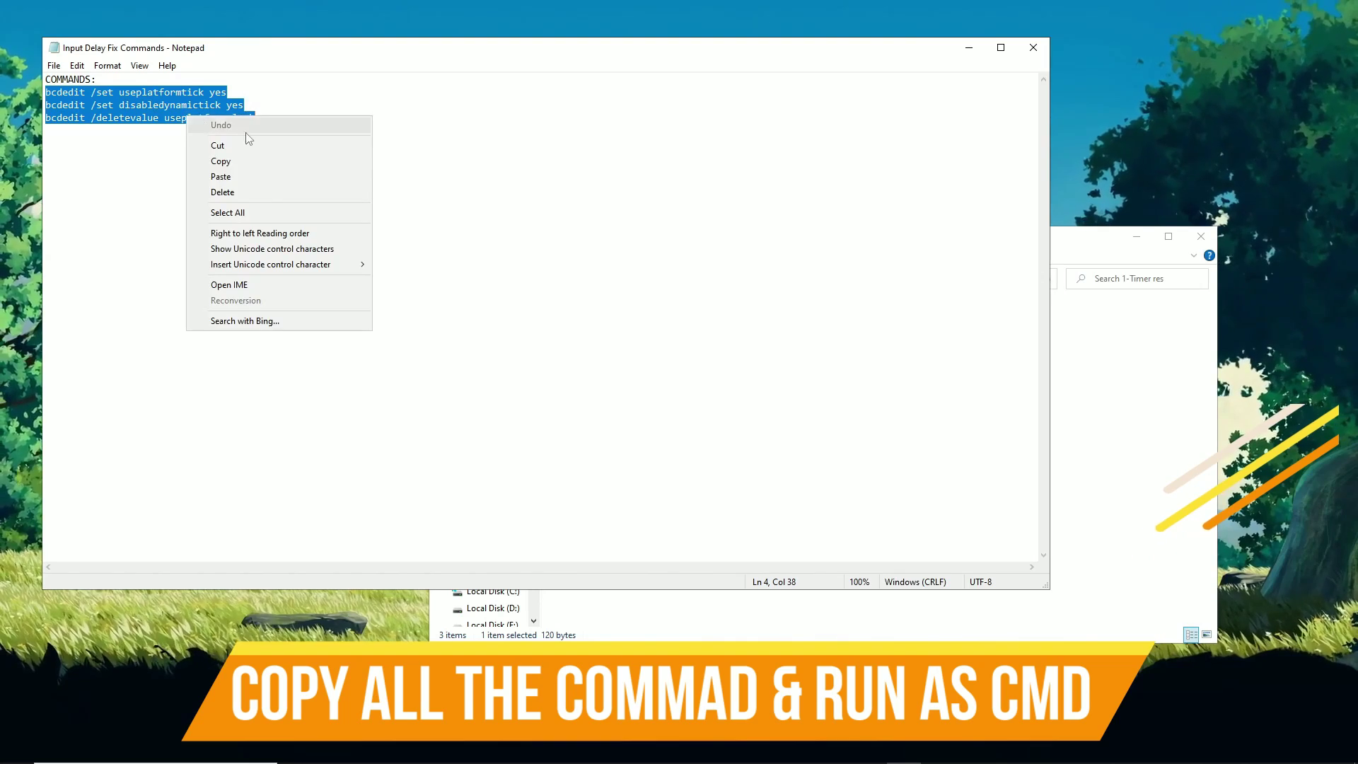
click(209, 159)
Step: Run the copied bcdedit commands in Command Prompt as administrator and close the Input Delay Fix Commands file
key(super)
text(CM)
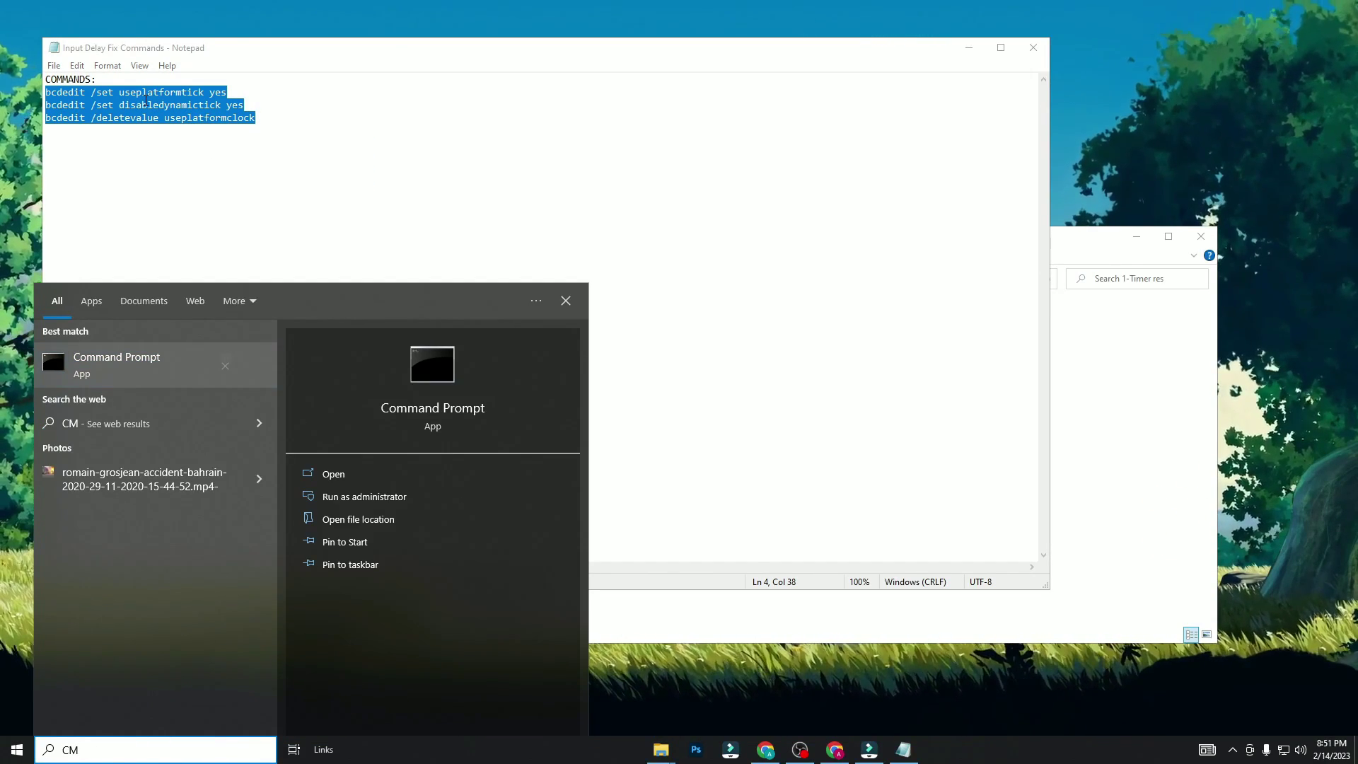
click(346, 499)
click(584, 460)
key(ctrl+v)
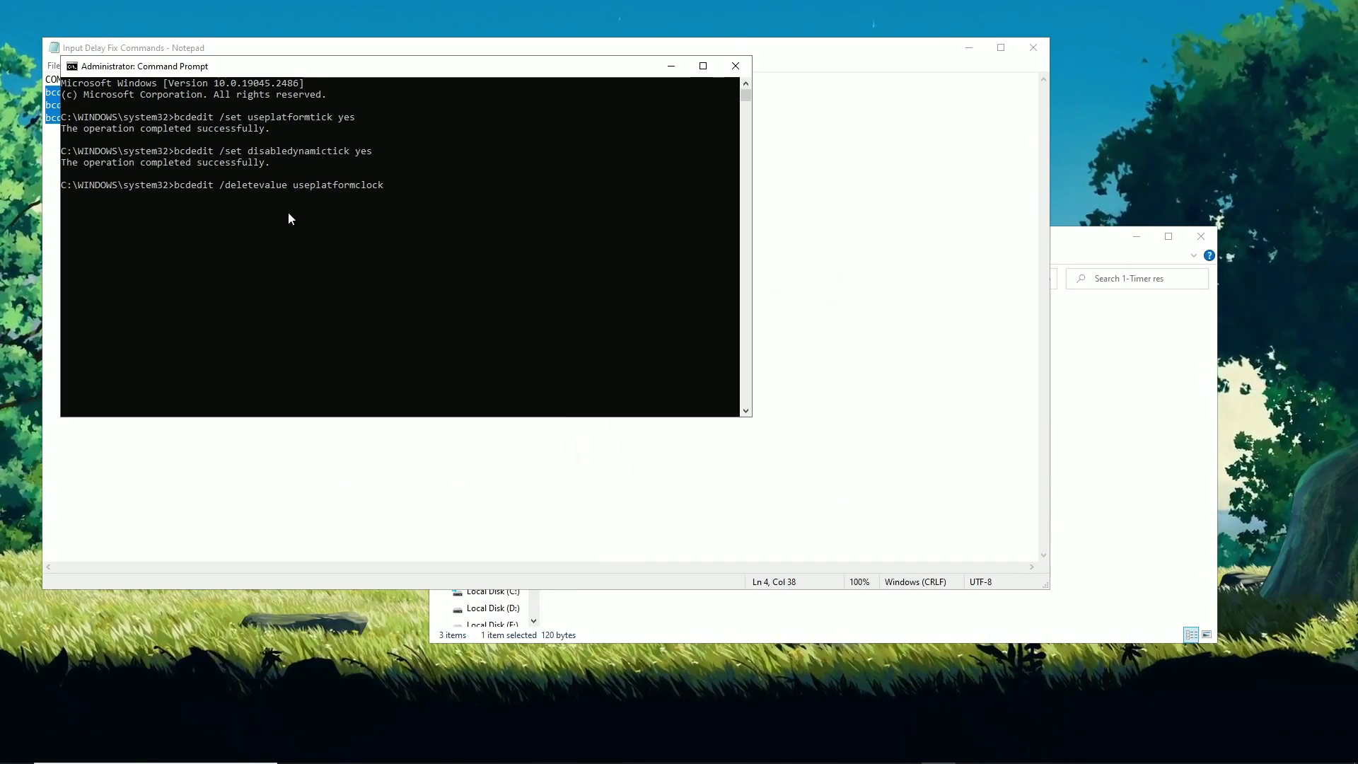
click(1023, 46)
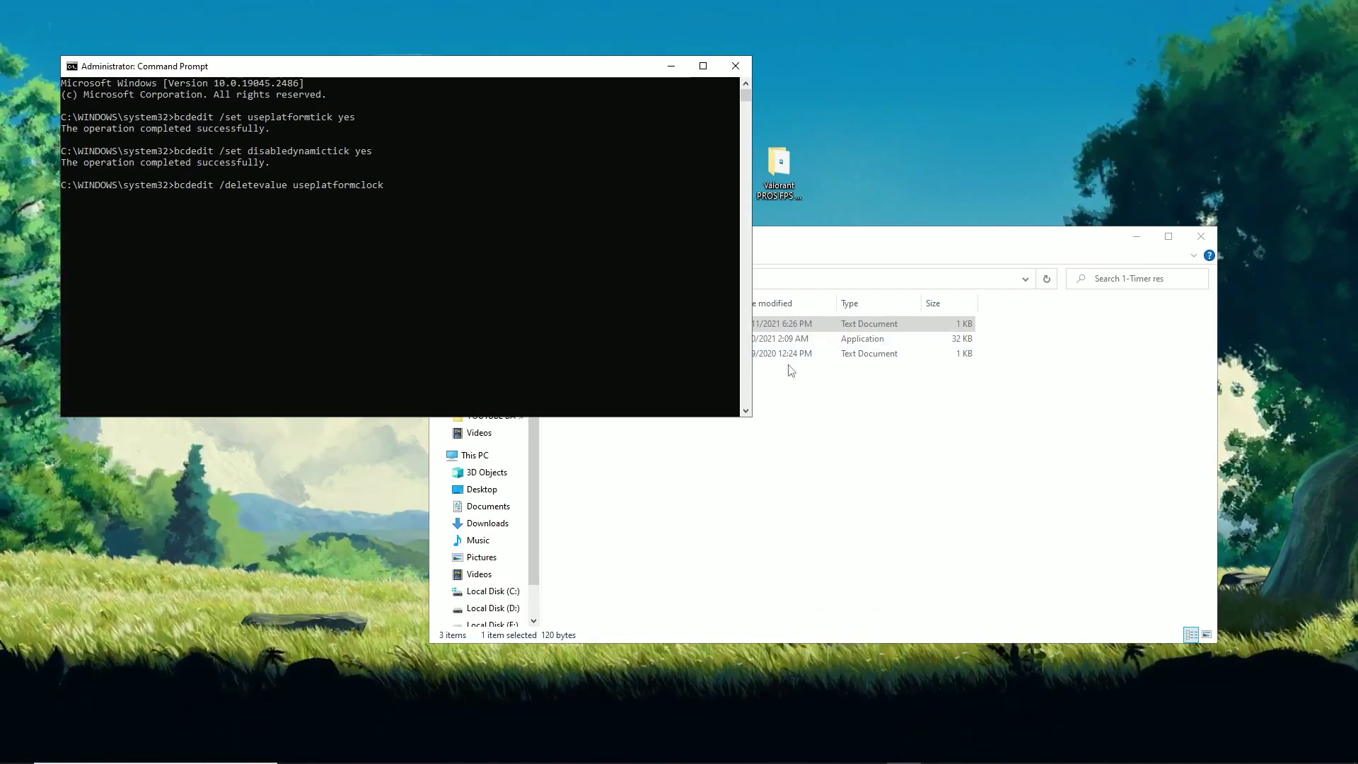
Step: Copy the powercfg -duplicatescheme command from the Ultimate performance Code file, run it in the administrator Command Prompt, and close both windows
click(599, 355)
double_click(600, 353)
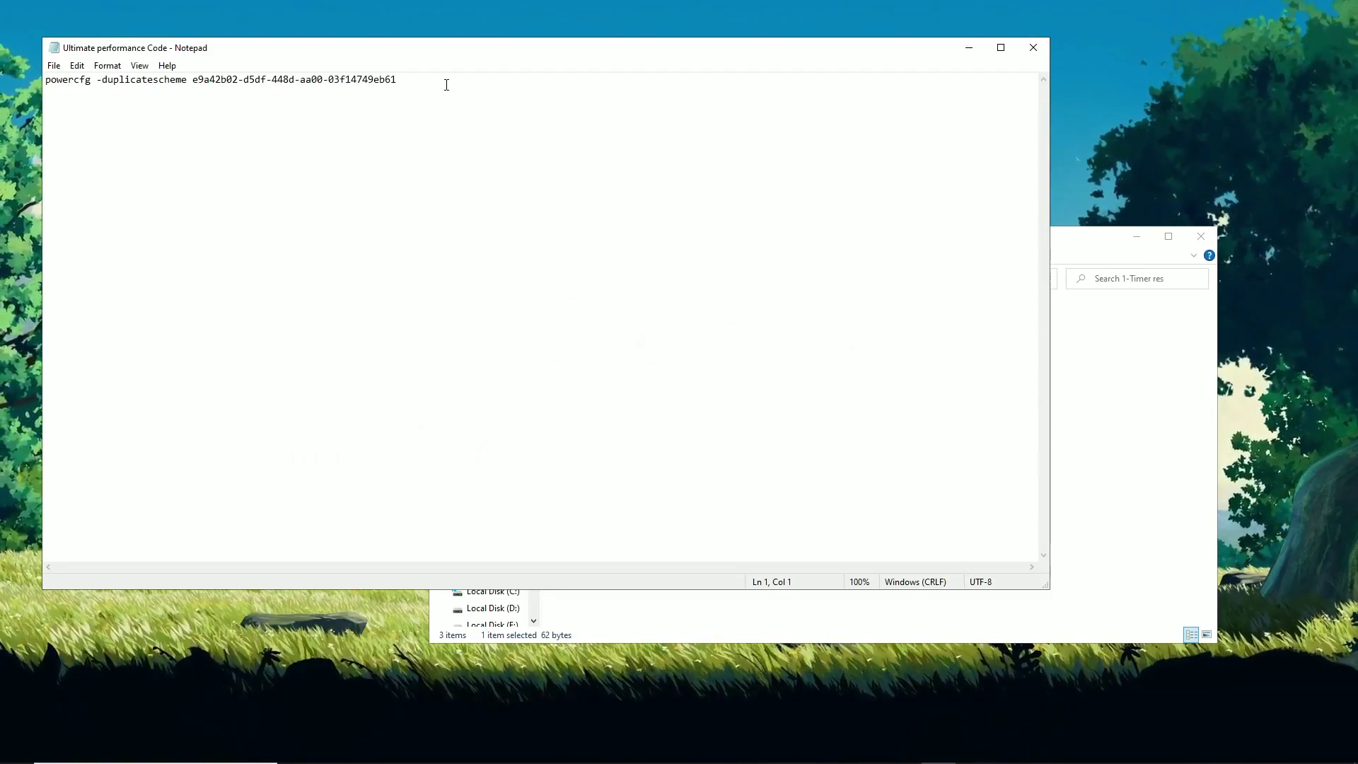
drag(446, 80, 60, 82)
right_click(113, 84)
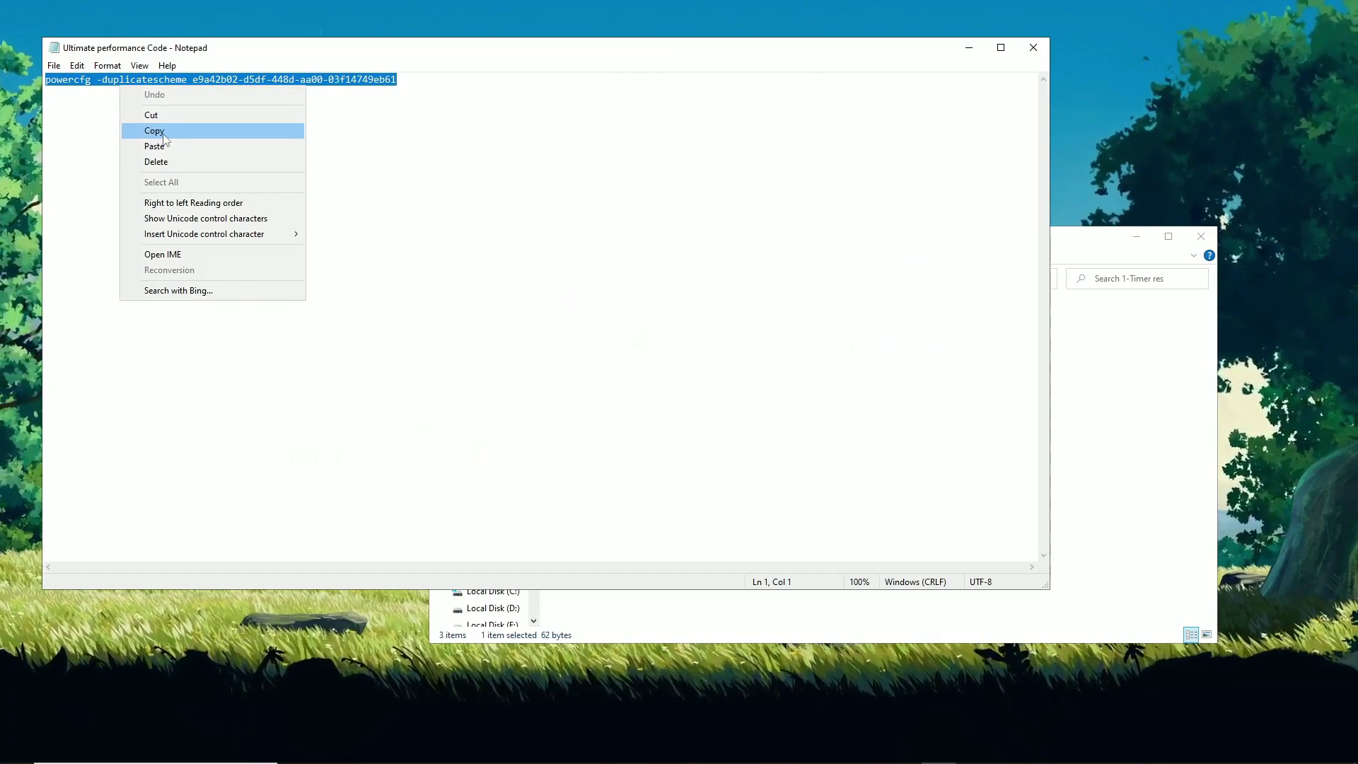
click(219, 130)
click(1033, 47)
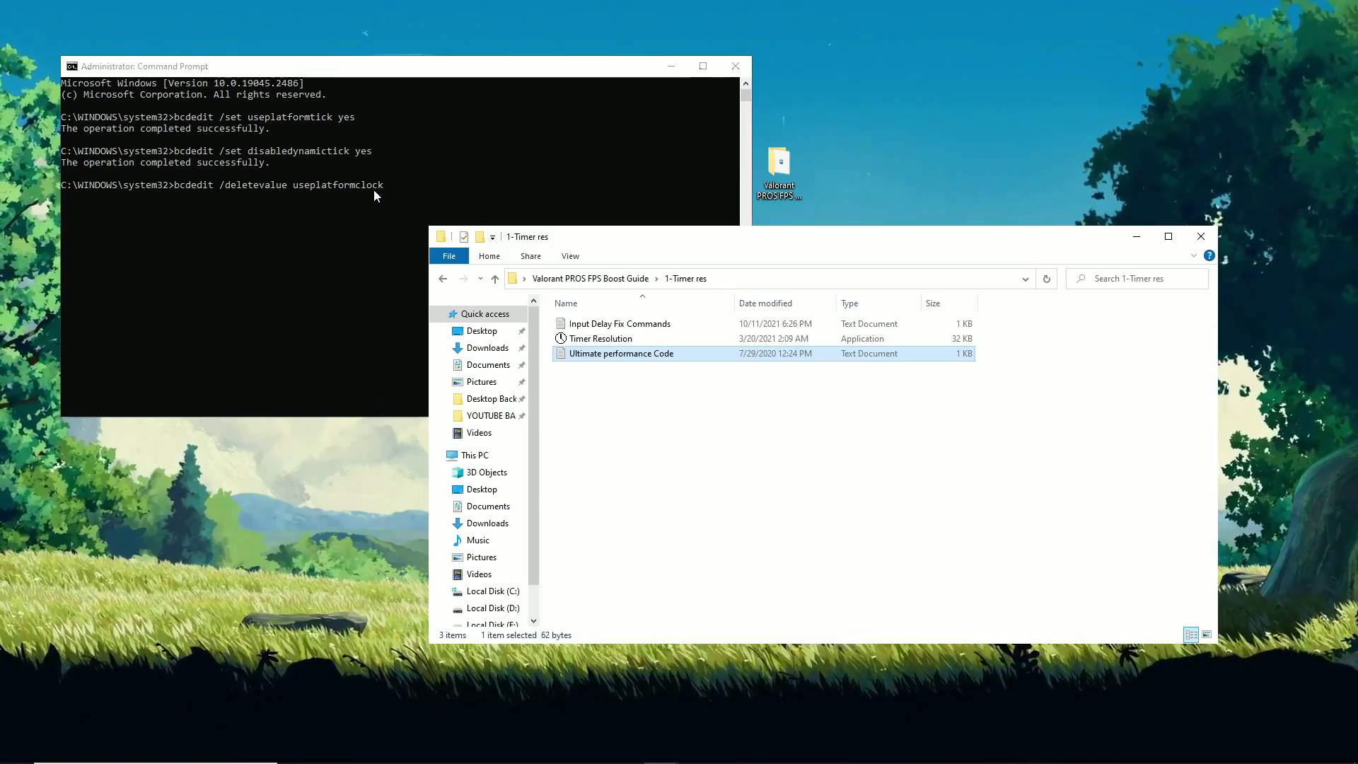
click(252, 214)
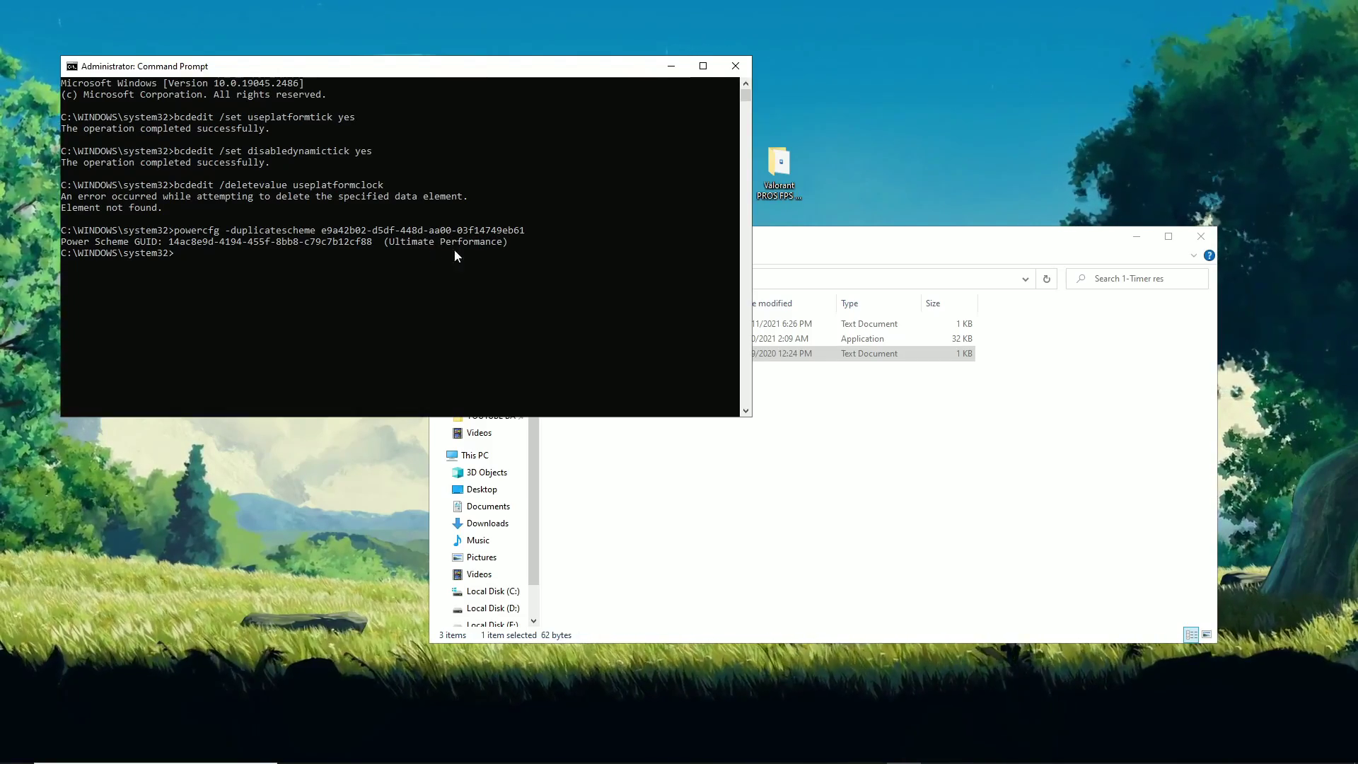
click(736, 66)
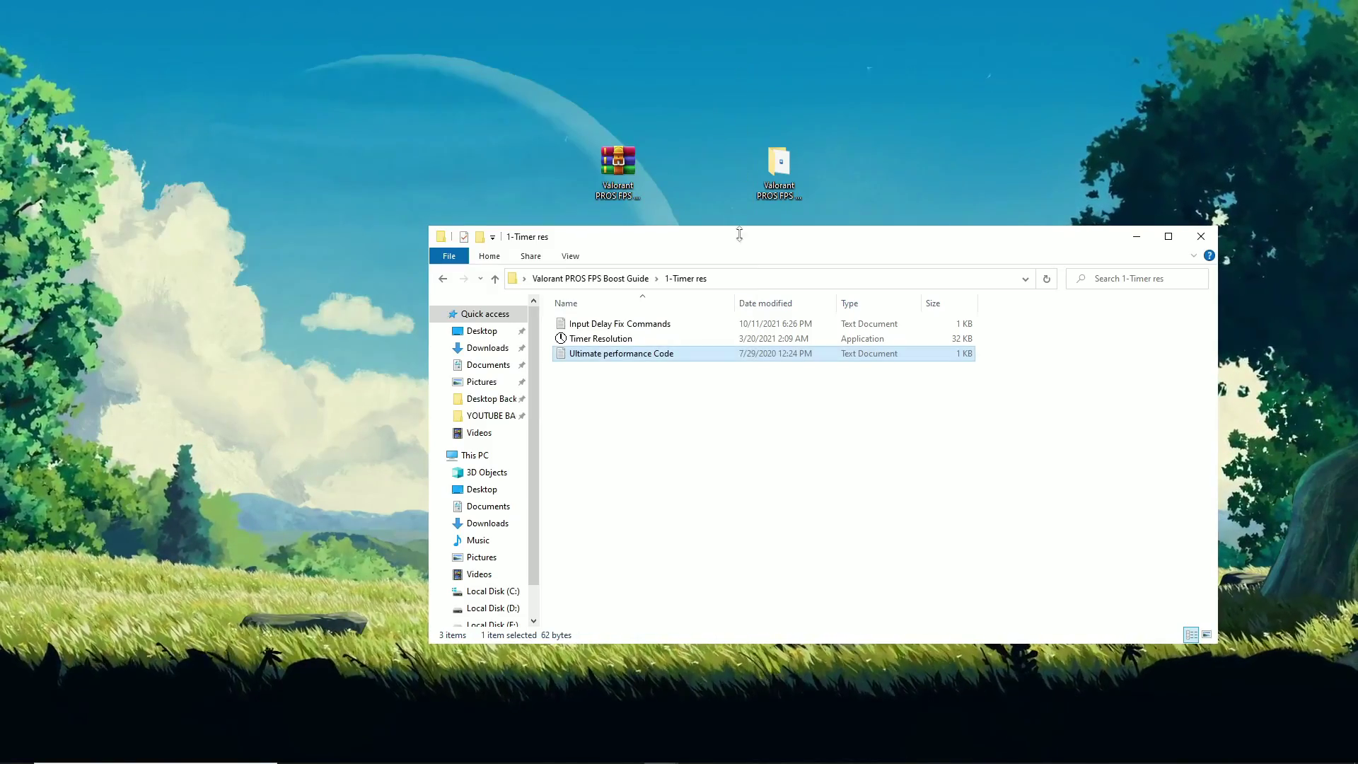
Step: Open the Timer Resolution utility to check the current timer resolution, close it, and return to the main guide folder
double_click(622, 338)
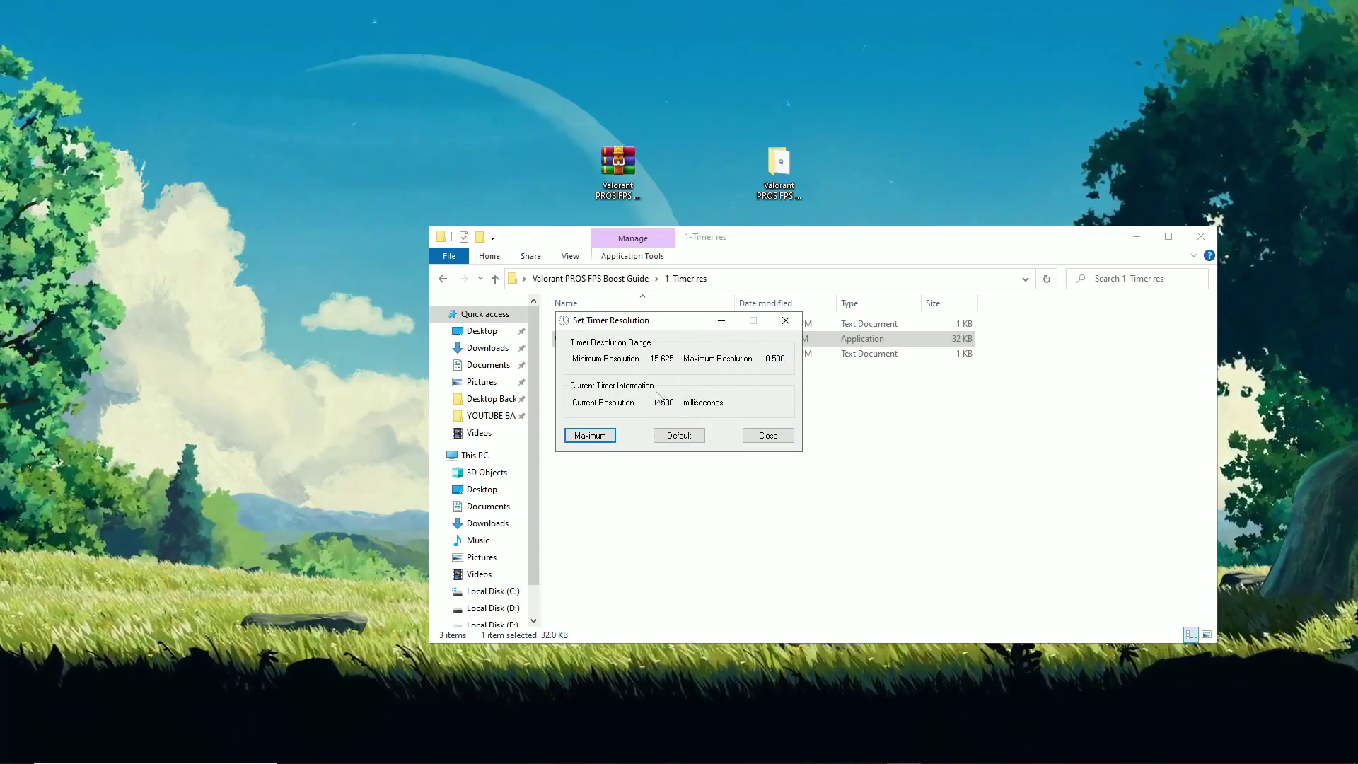
key(Escape)
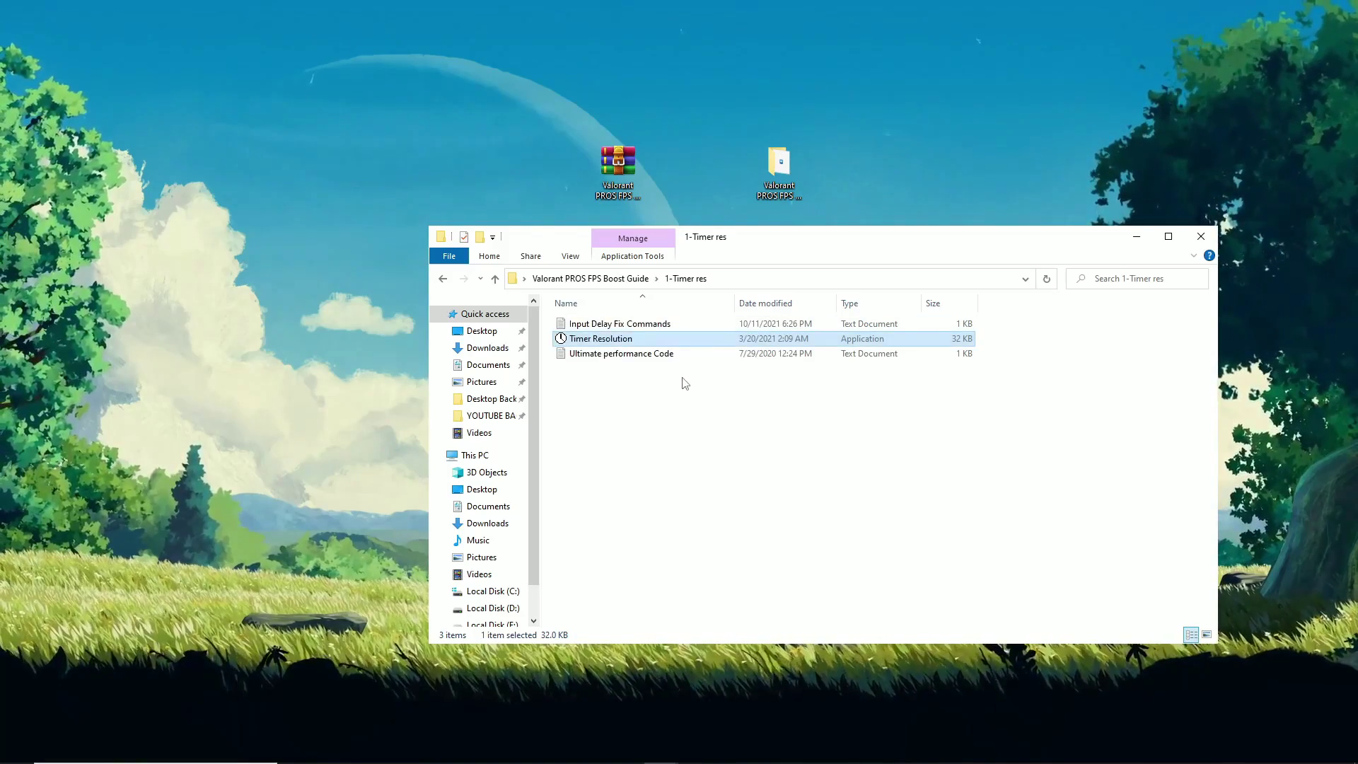
key(alt+Left)
Step: Open the 2-Ram Optimization folder, sort it by name in descending order, and look over the registry files for each RAM size
double_click(622, 341)
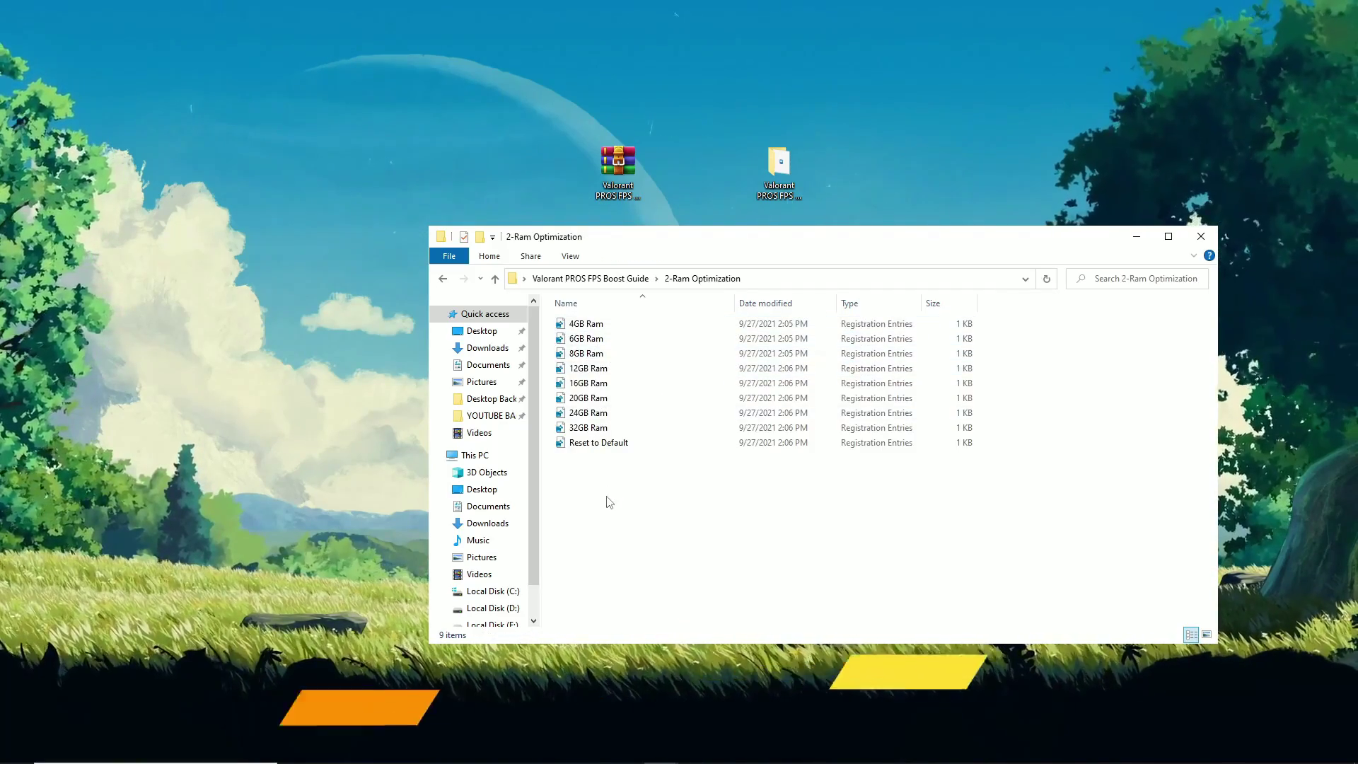
click(566, 303)
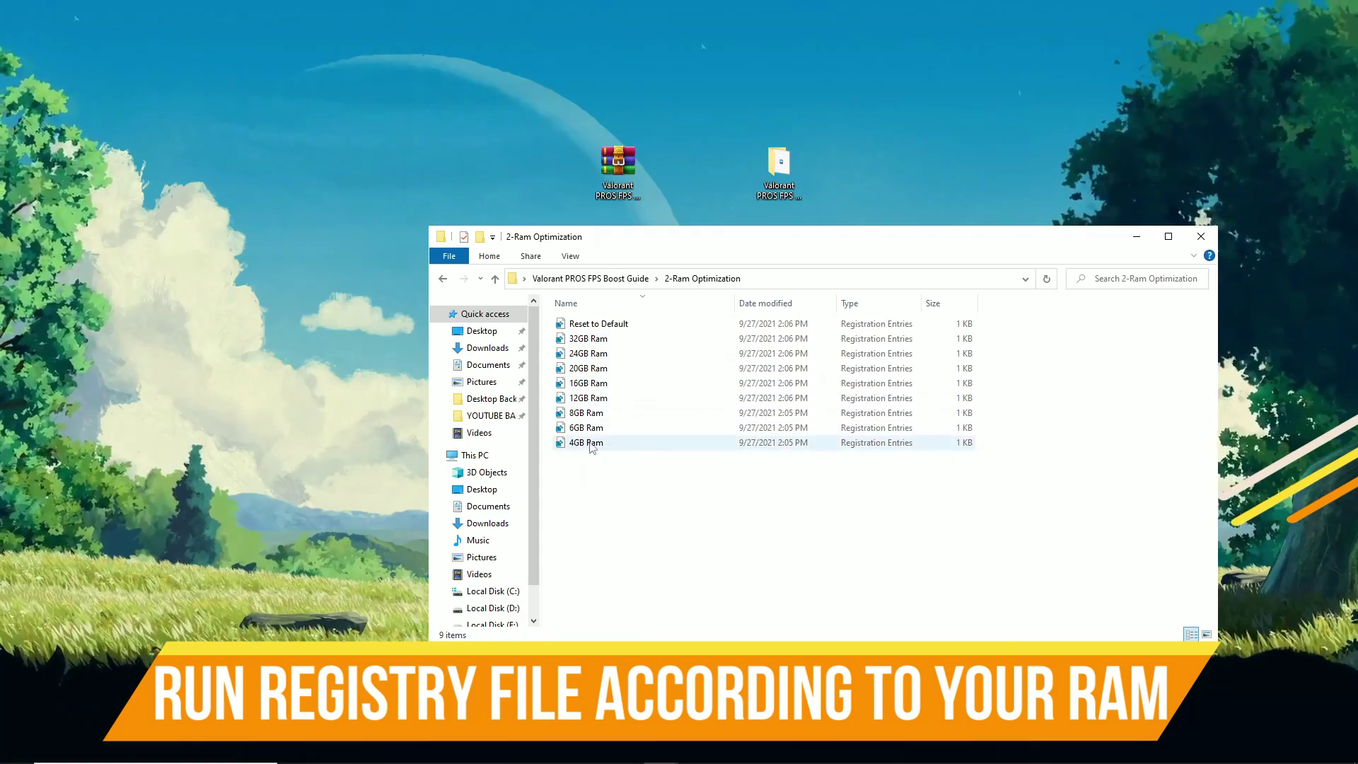
drag(616, 491, 637, 325)
click(630, 438)
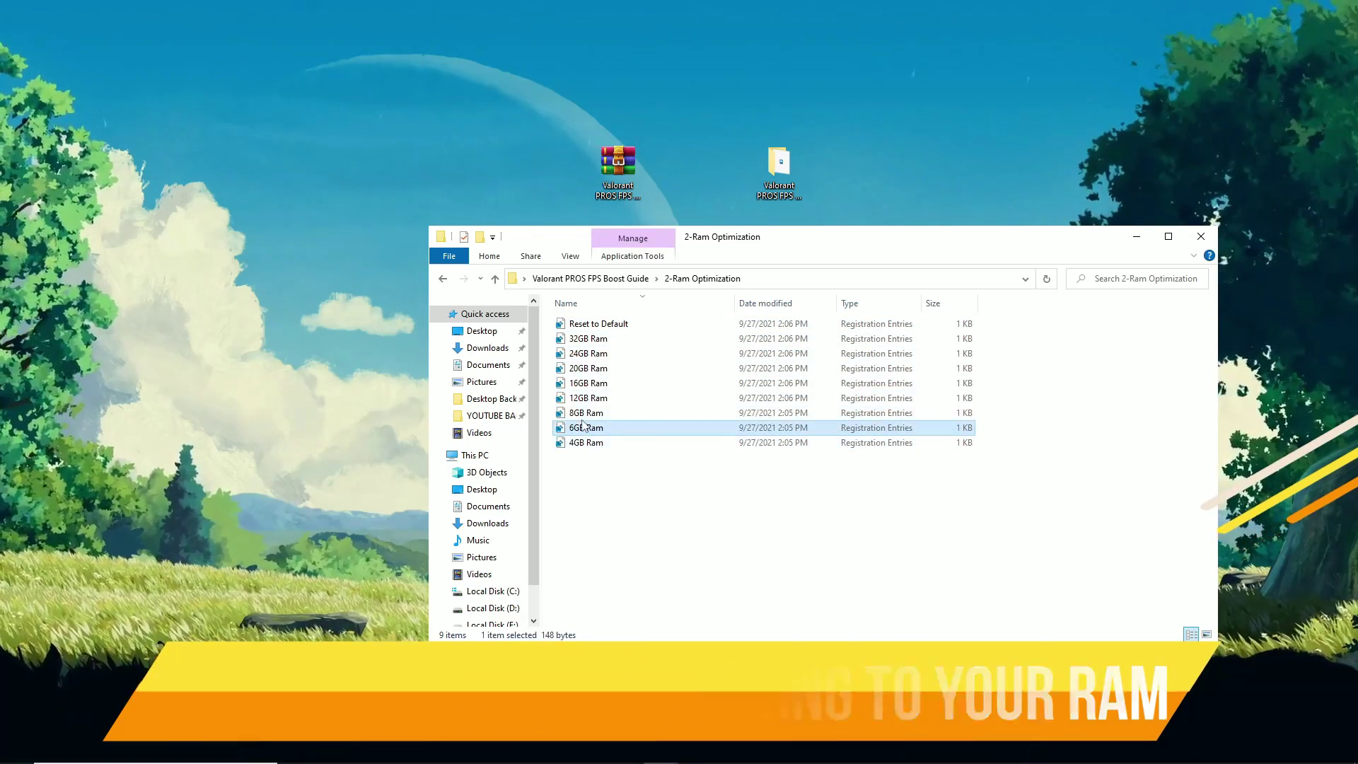
click(594, 339)
key(ctrl+a)
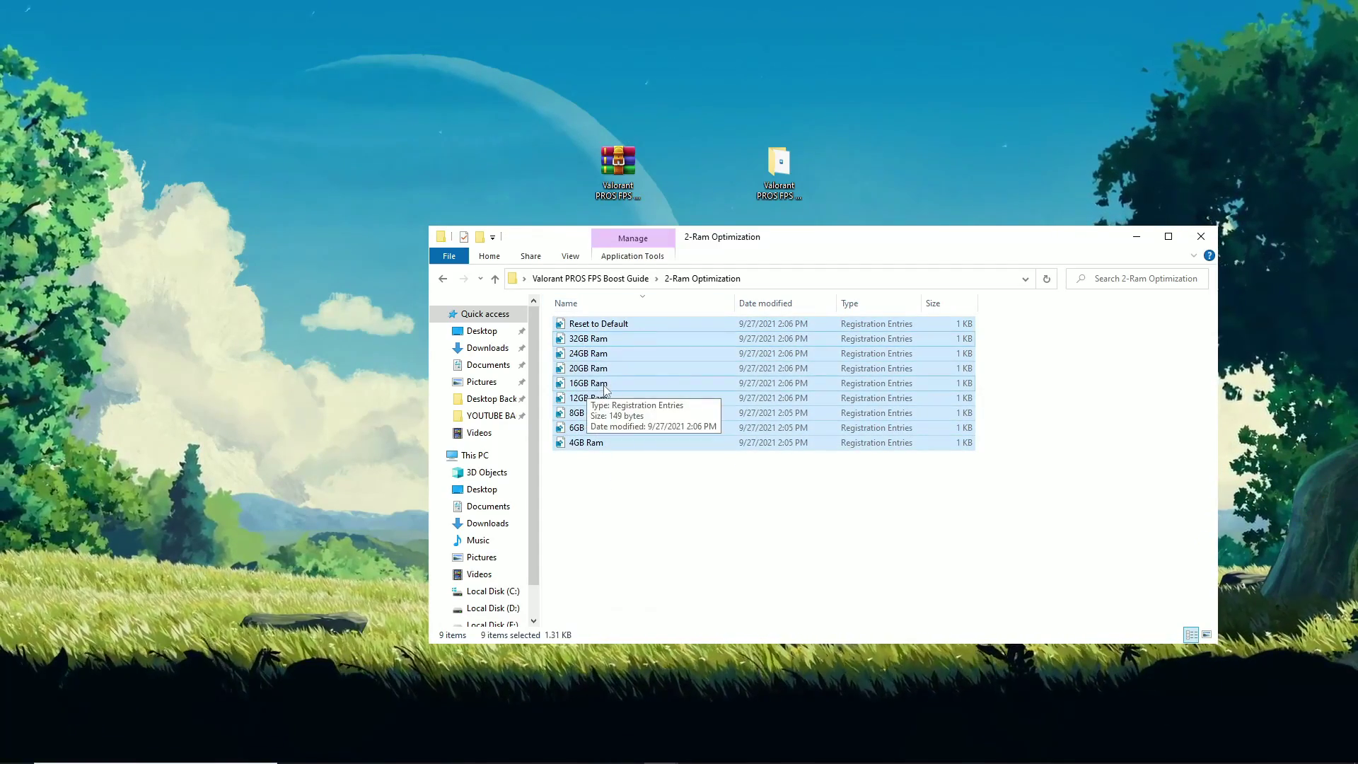
Step: In the 3-Registry Optimizations folder, merge FPS Boost Valorant, Game Optimizations, Low End GPU Optimize, Priority Gpu and Screen Optimzation Fix into the registry
key(alt+Left)
click(629, 357)
double_click(629, 358)
key(ctrl+a)
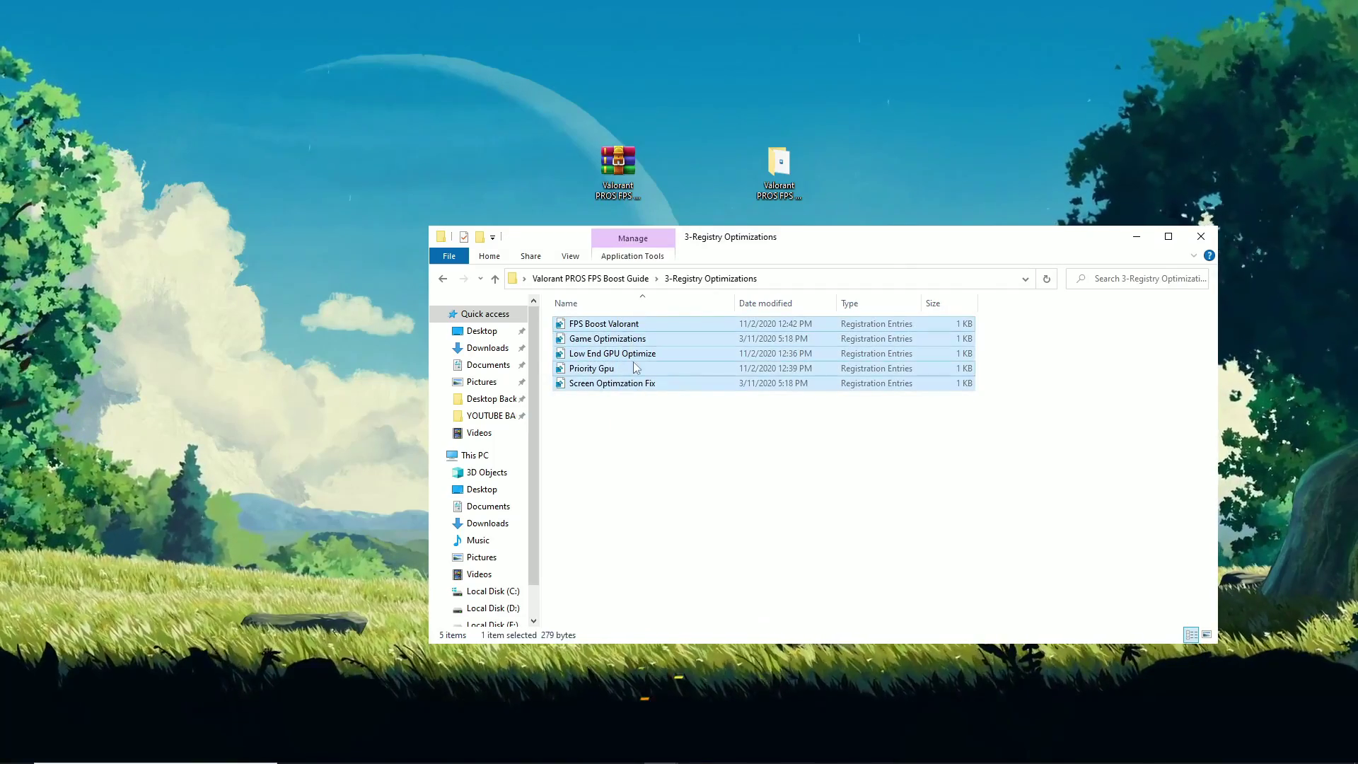
click(571, 327)
right_click(593, 327)
click(608, 336)
right_click(579, 339)
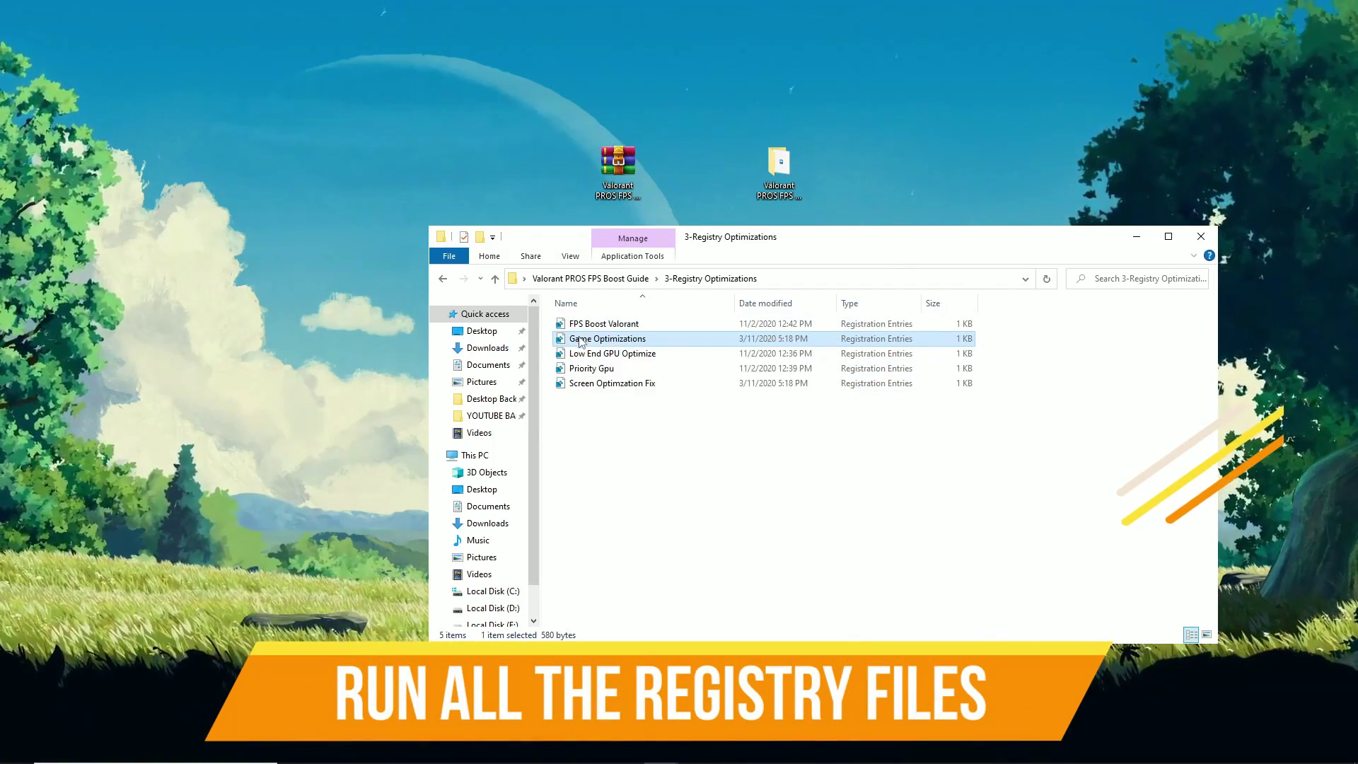
click(594, 348)
right_click(573, 355)
click(591, 362)
right_click(574, 369)
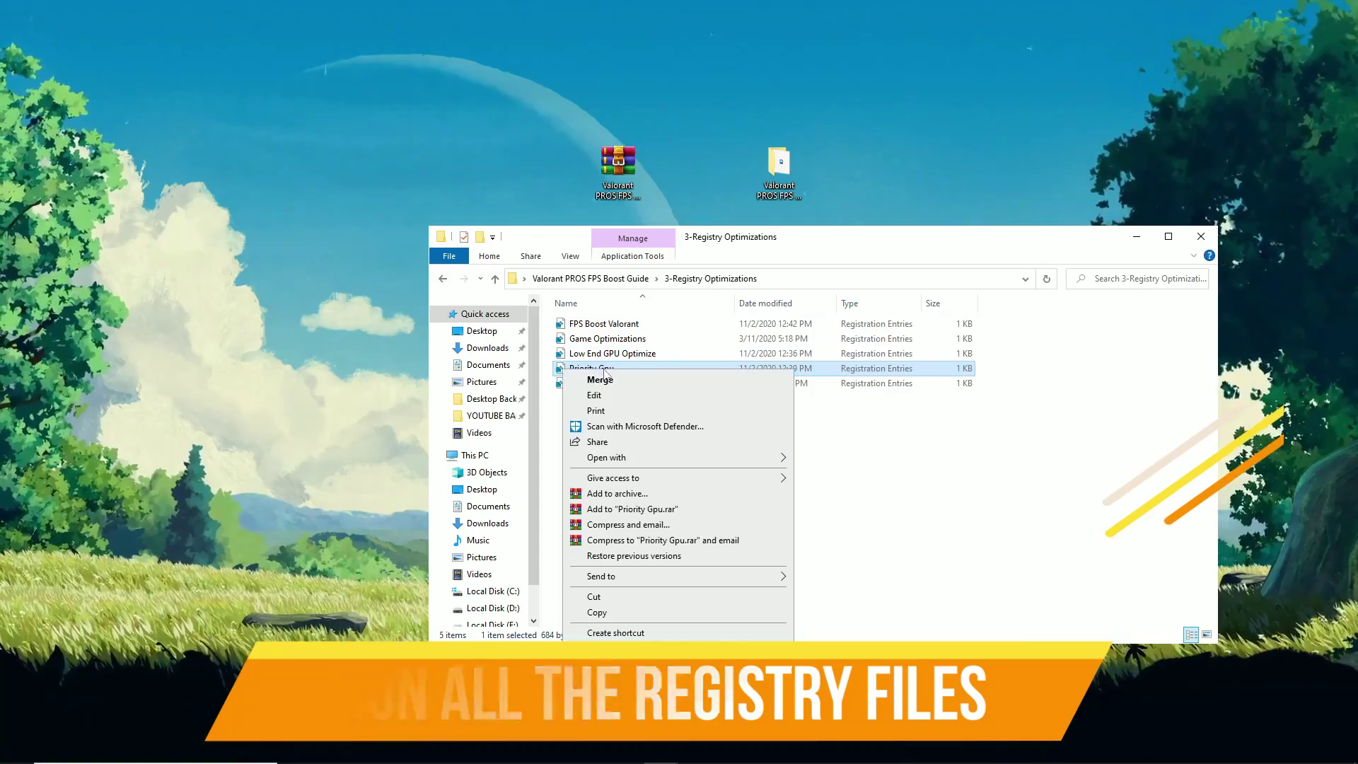
click(591, 377)
right_click(561, 386)
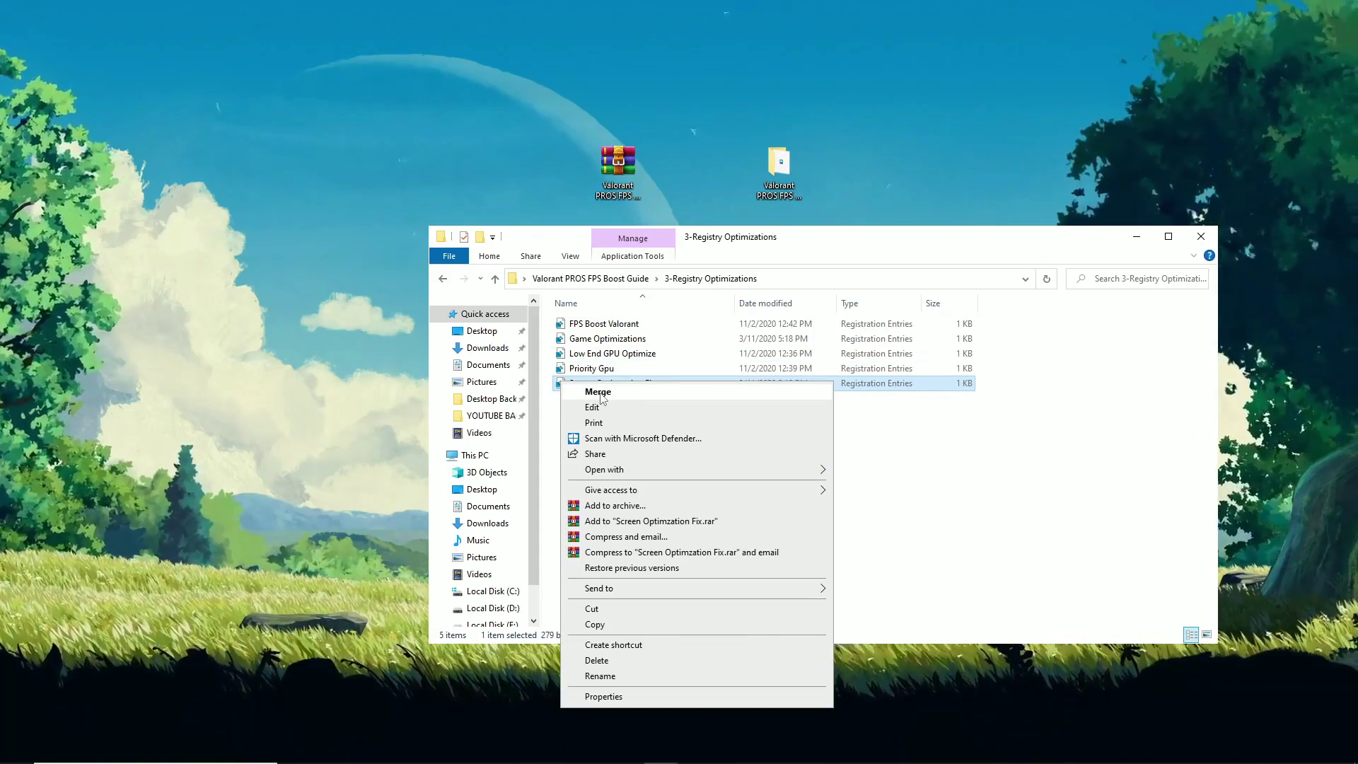
click(600, 393)
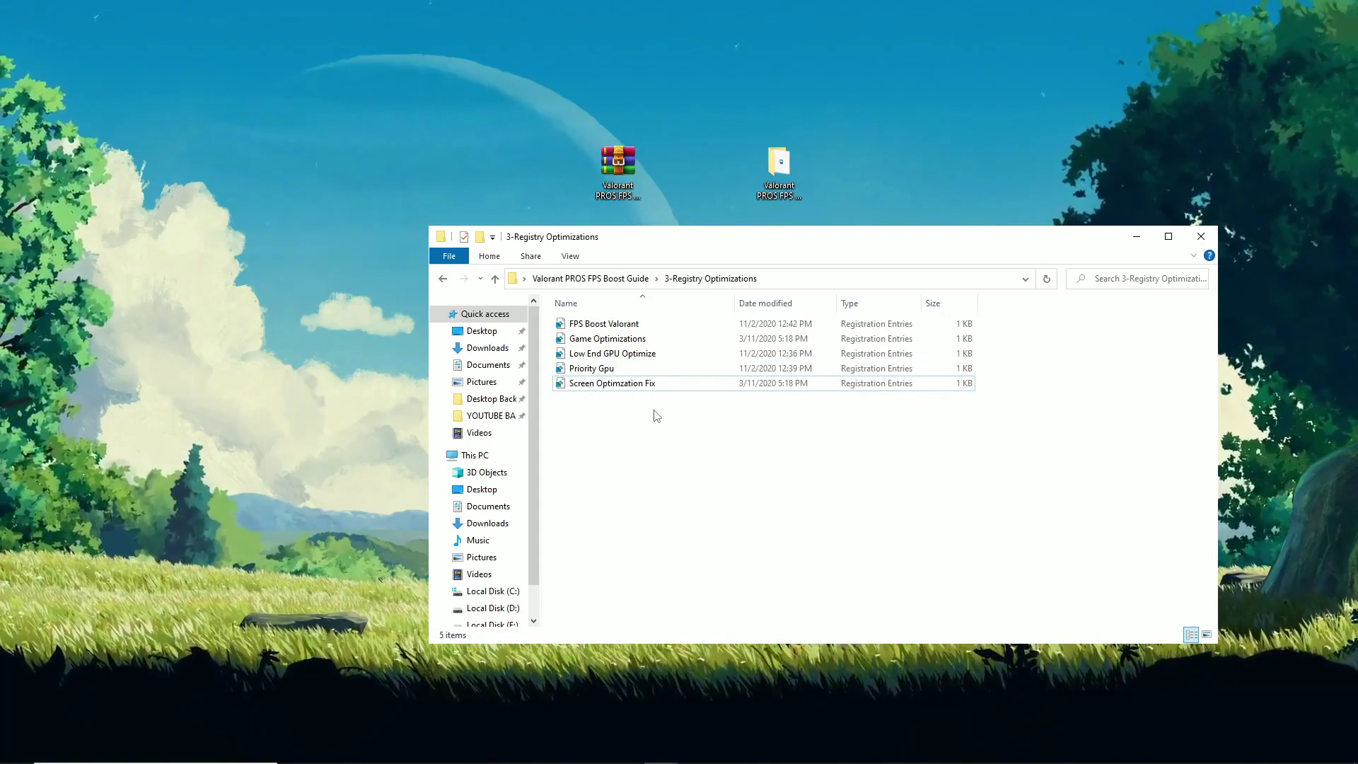
Step: Select the 100% Scaling file in the 4-Mouse Acceleration folder and check the display scale in the Windows display settings
key(alt+Left)
double_click(594, 367)
click(591, 327)
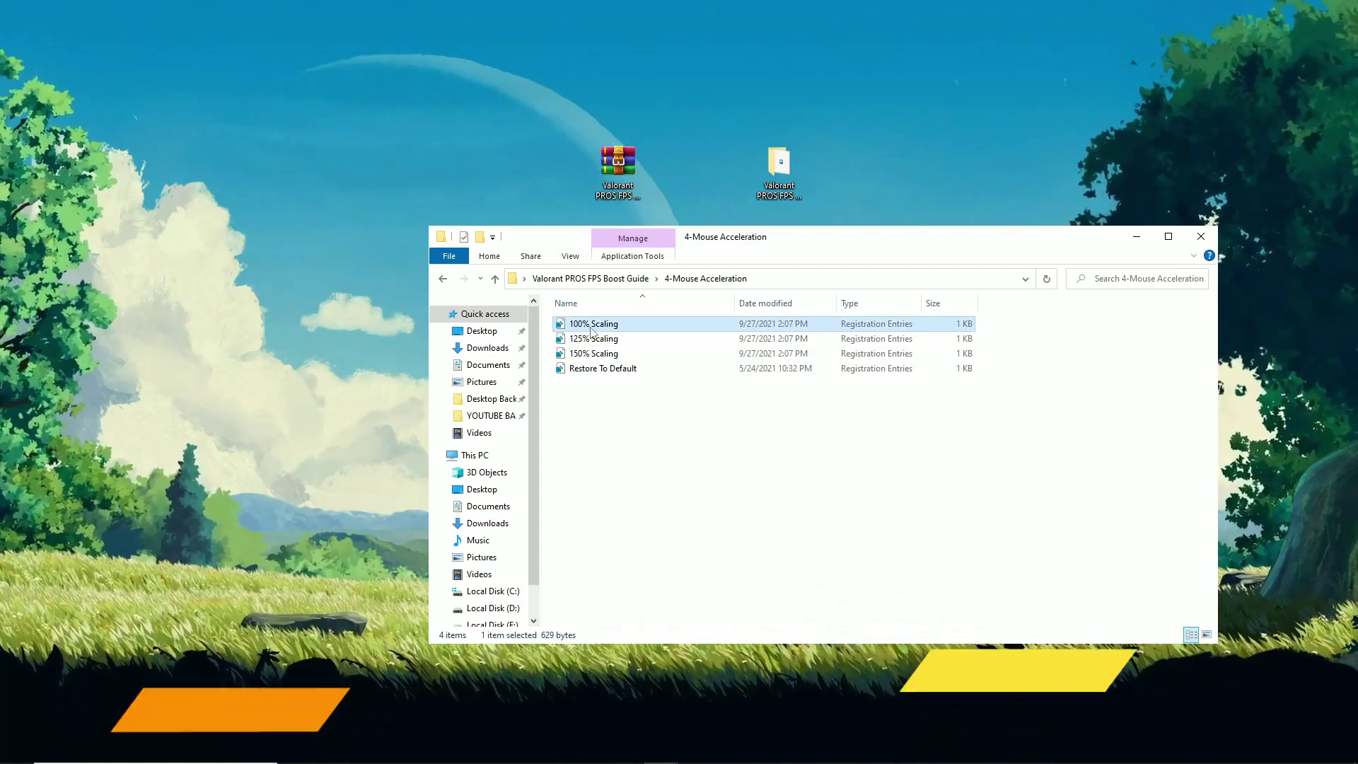
right_click(305, 281)
click(337, 433)
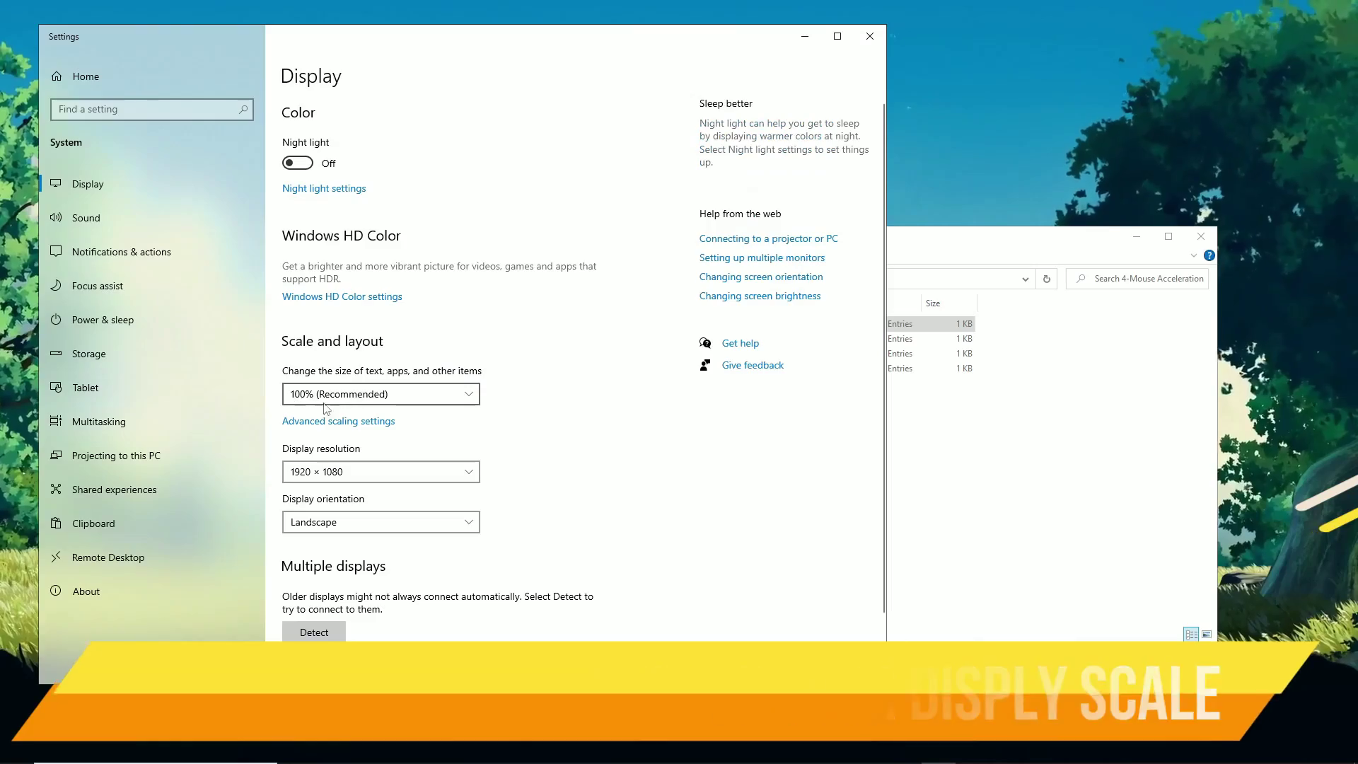
click(870, 36)
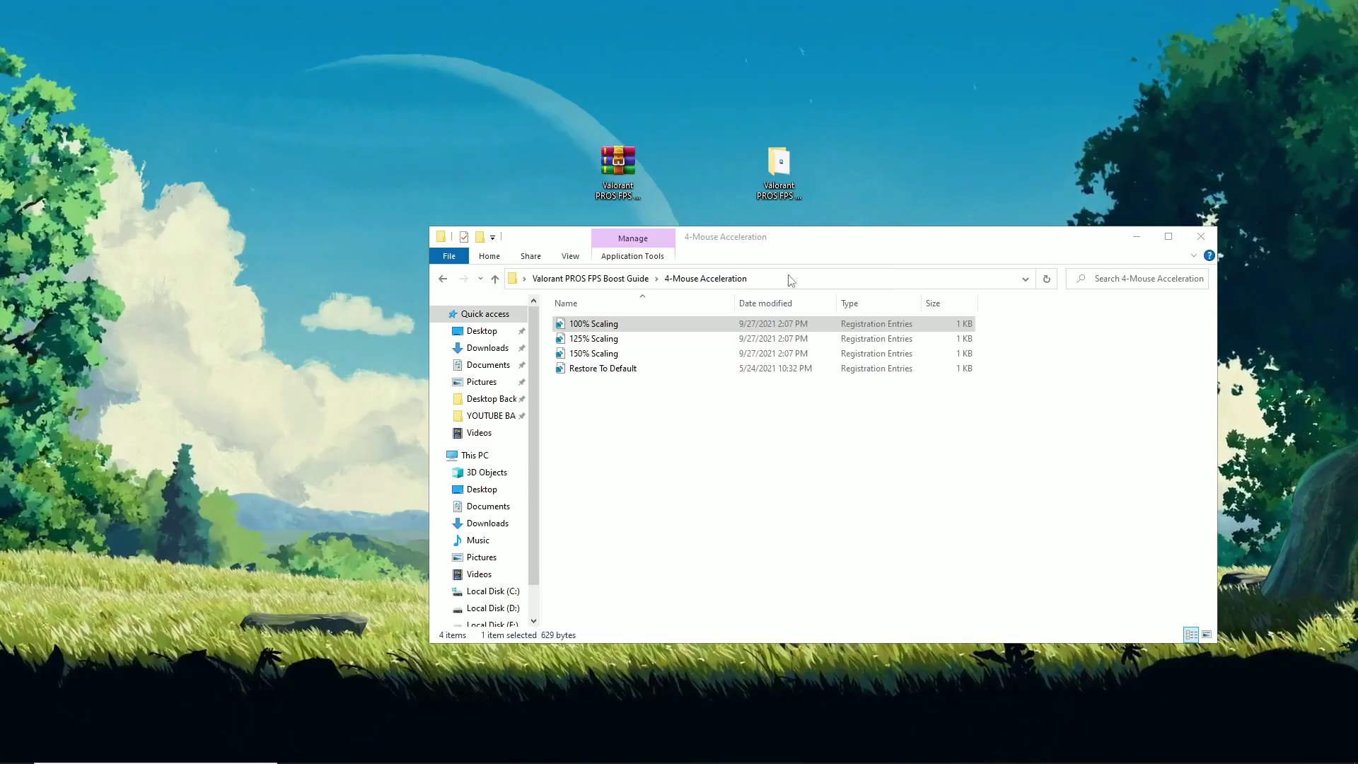
Step: Bring up the available actions for the 100% Scaling registry file, dismiss them, and return to the main guide folder
right_click(580, 323)
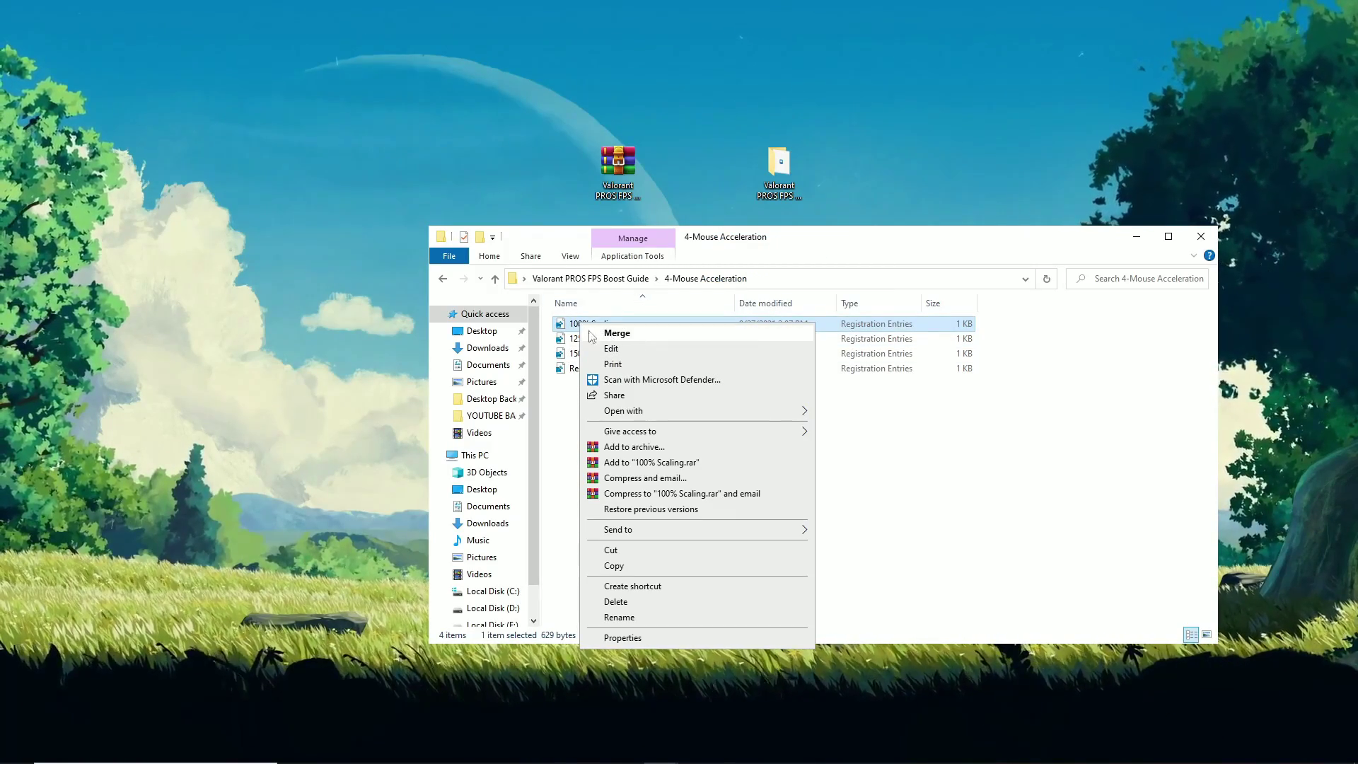
click(564, 388)
key(alt+Up)
Step: Open All Gpu Settings inside the 5-All GPU Tweaks folder and go through the AMD, Intel and Nvidia settings folders
click(605, 385)
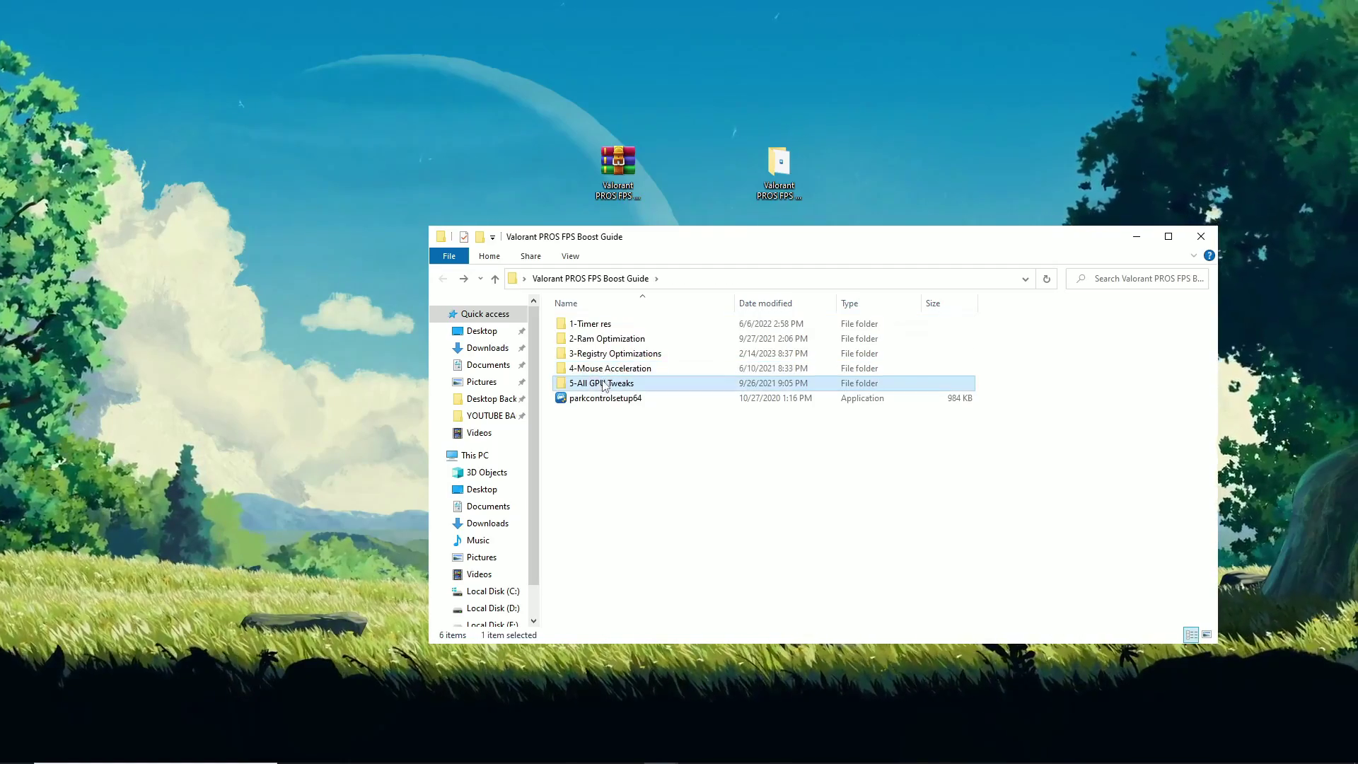
double_click(678, 387)
double_click(594, 323)
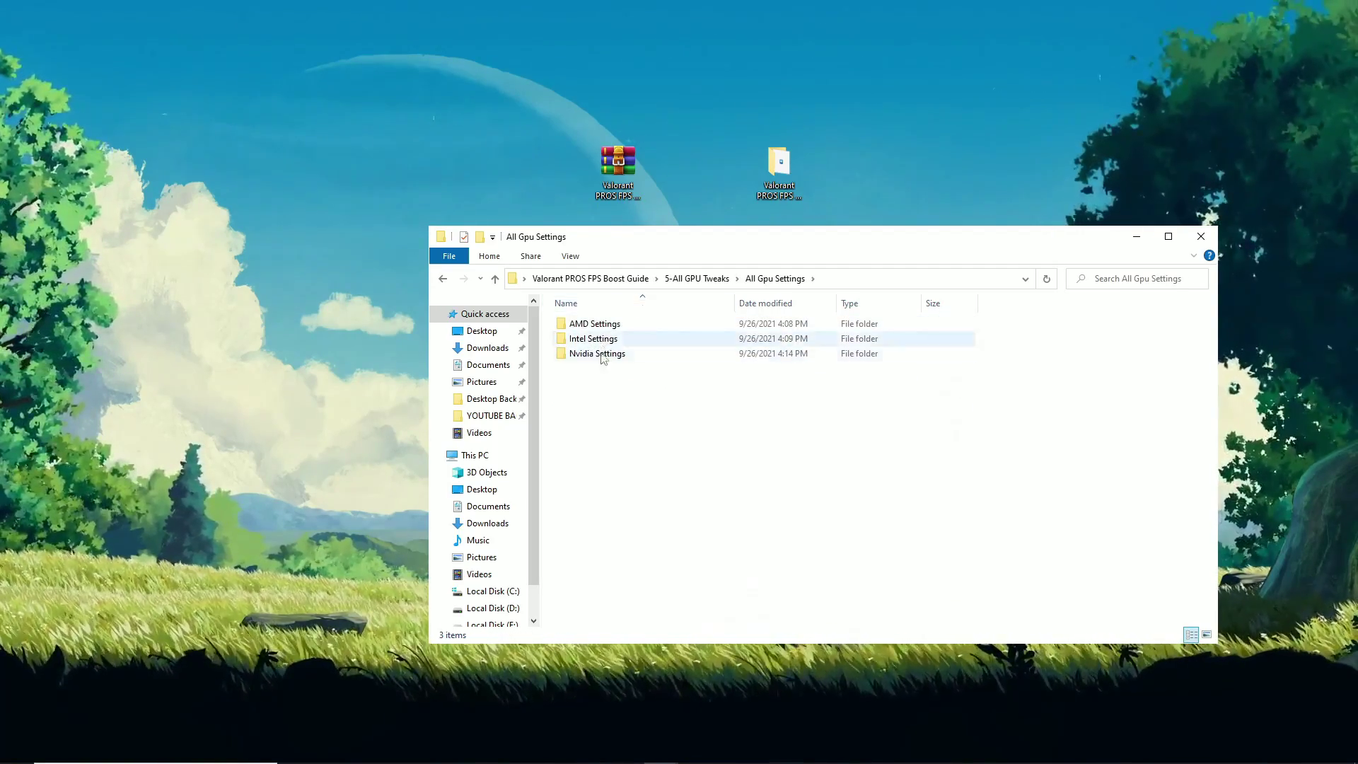
click(594, 324)
click(592, 342)
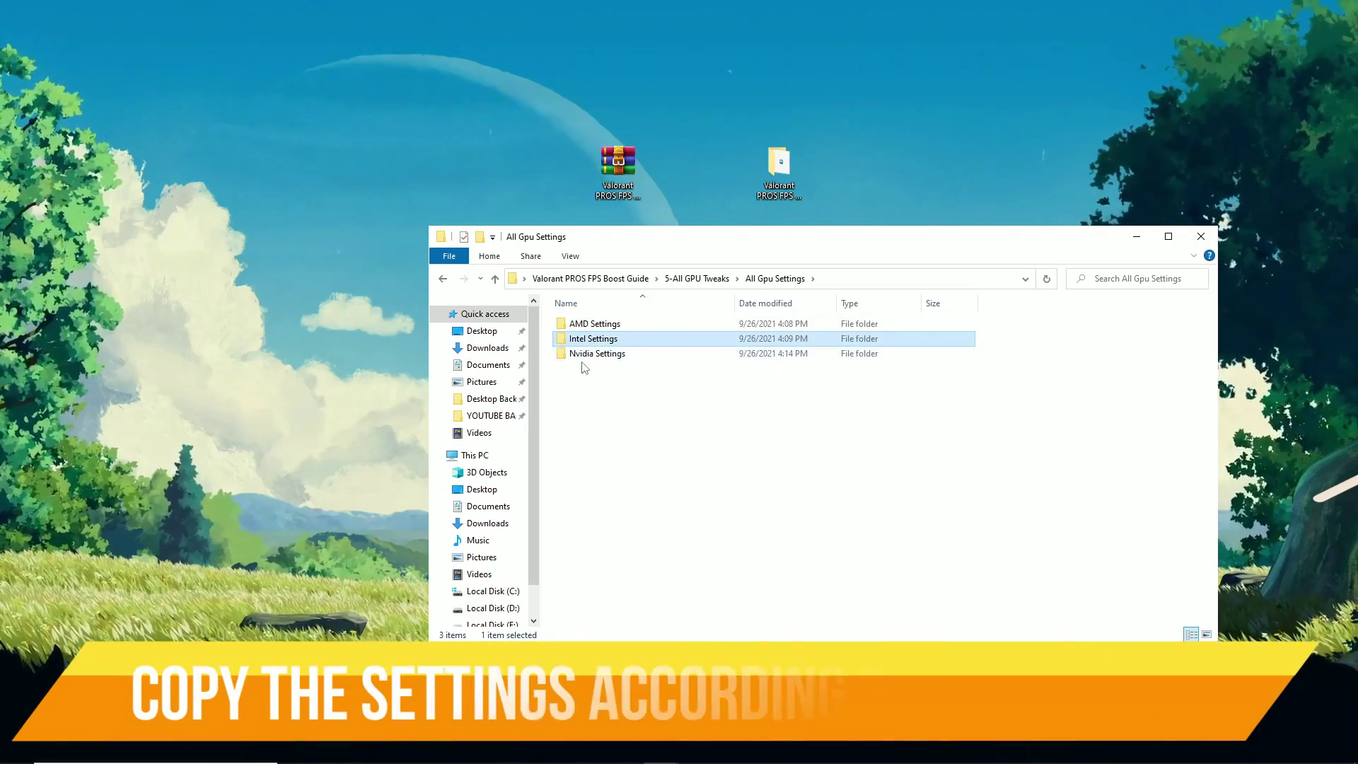
click(583, 356)
Step: Review the recommended Manage 3D Settings image in the Nvidia Settings folder, close it, and return to All Gpu Settings
right_click(295, 290)
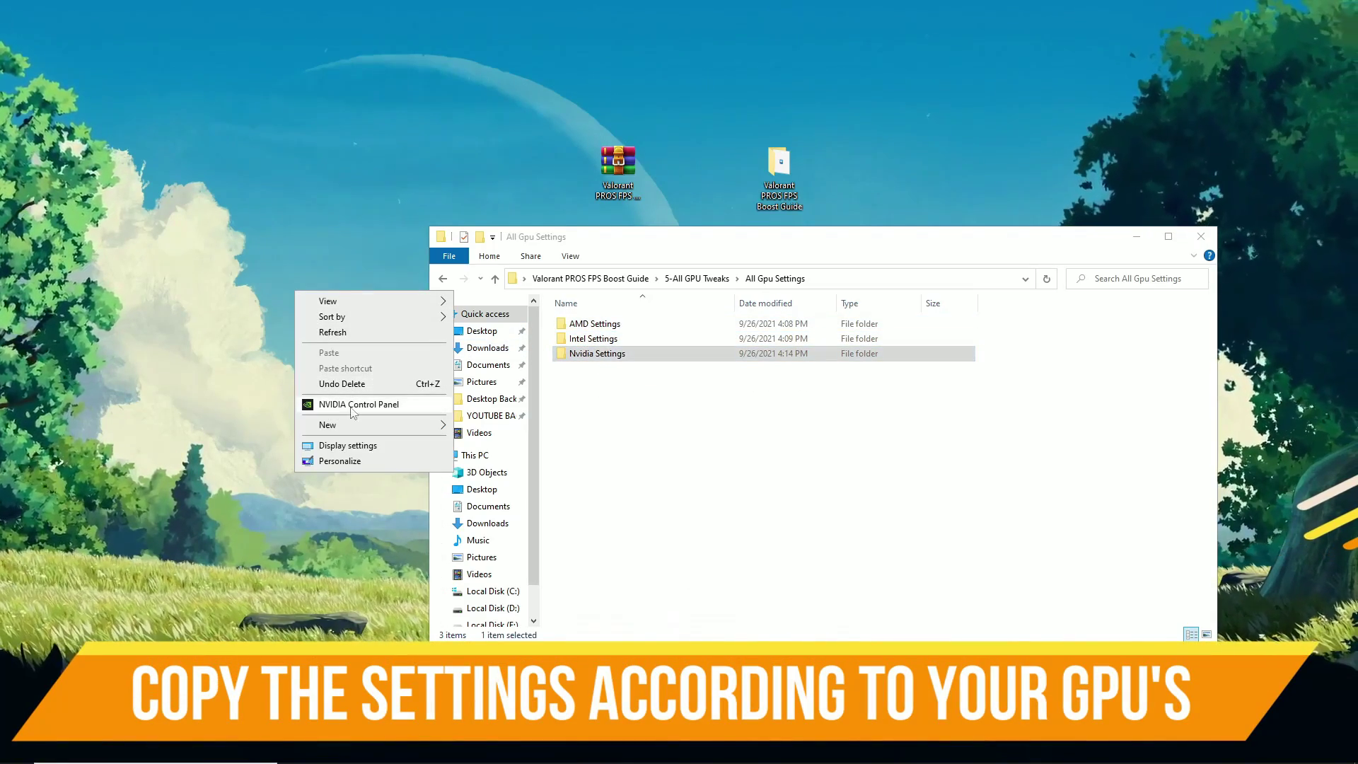
double_click(594, 354)
double_click(572, 354)
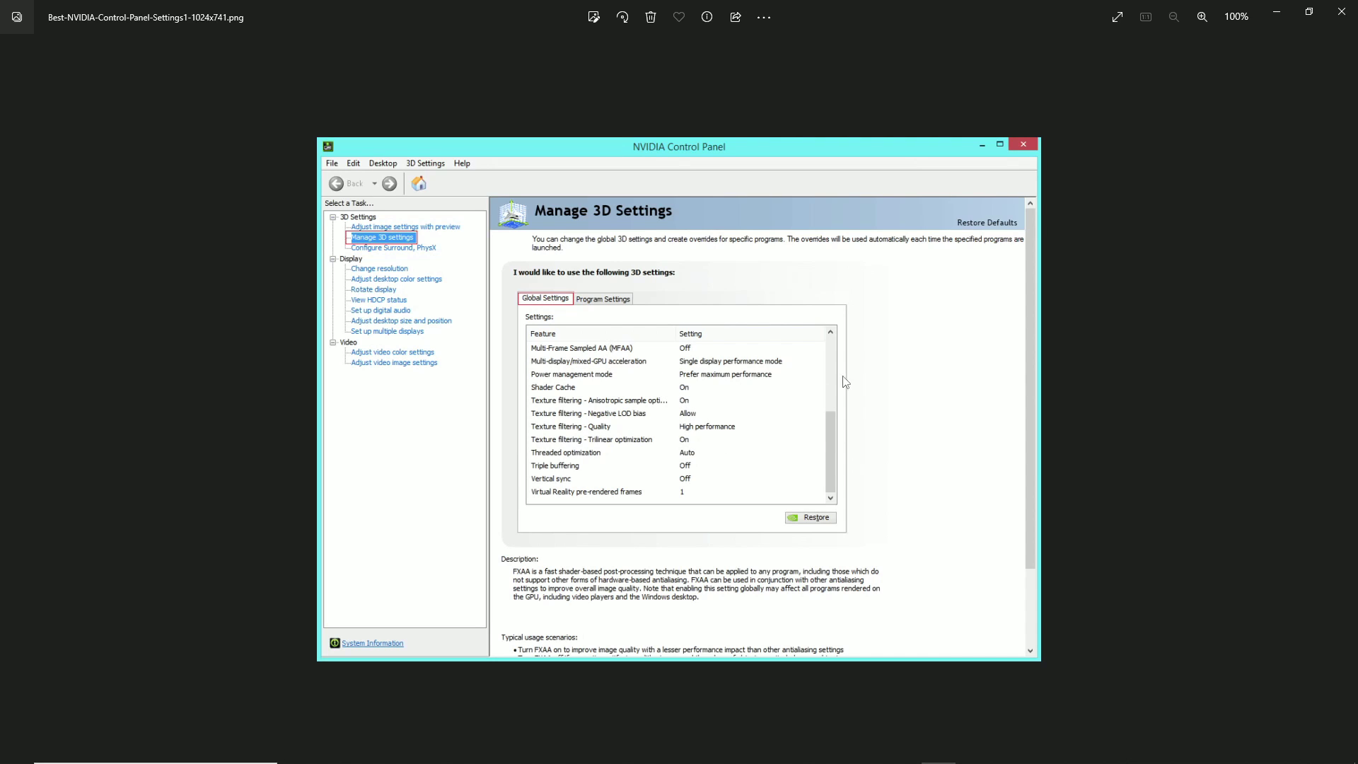
click(1342, 21)
key(alt+Up)
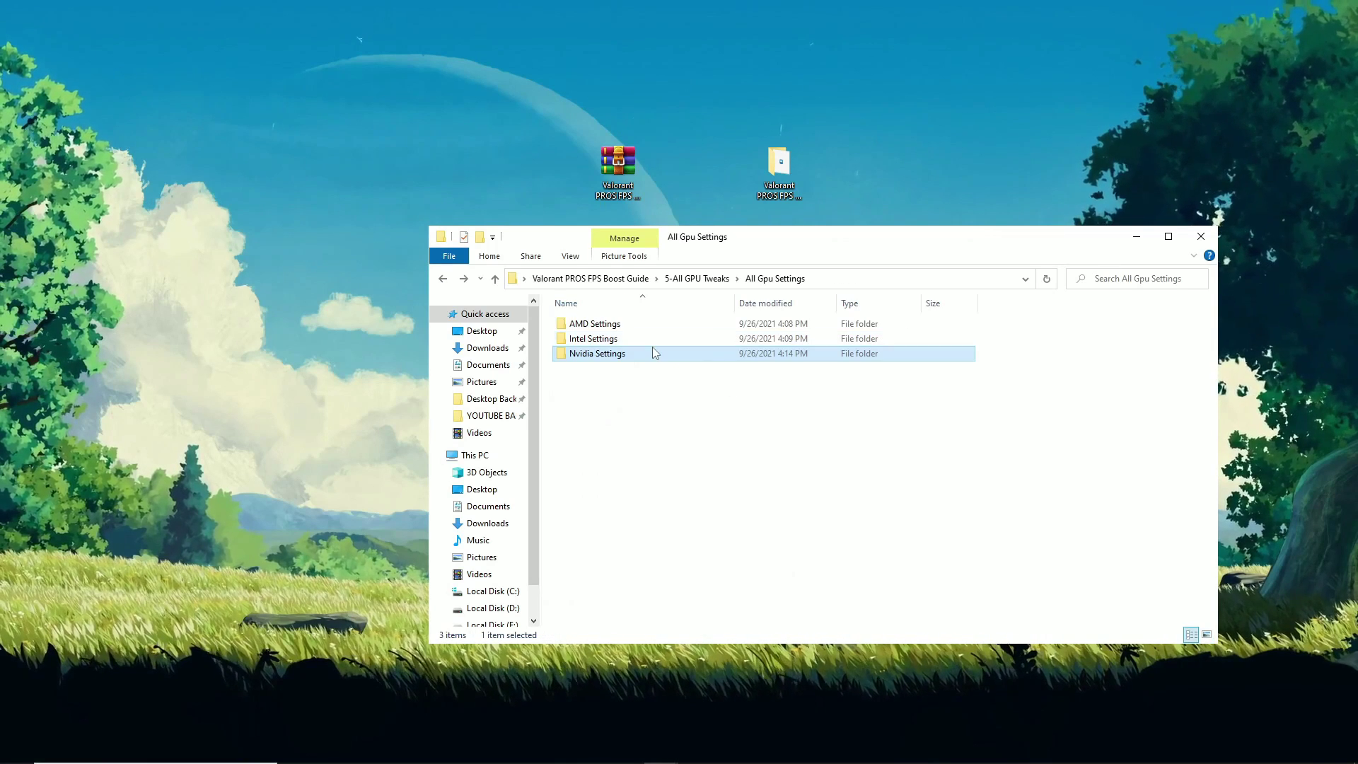
Step: In 5-All GPU Tweaks, check the actions for the NVIDIA Thread Priority registry file, then return to the main guide folder
key(alt+Up)
click(622, 367)
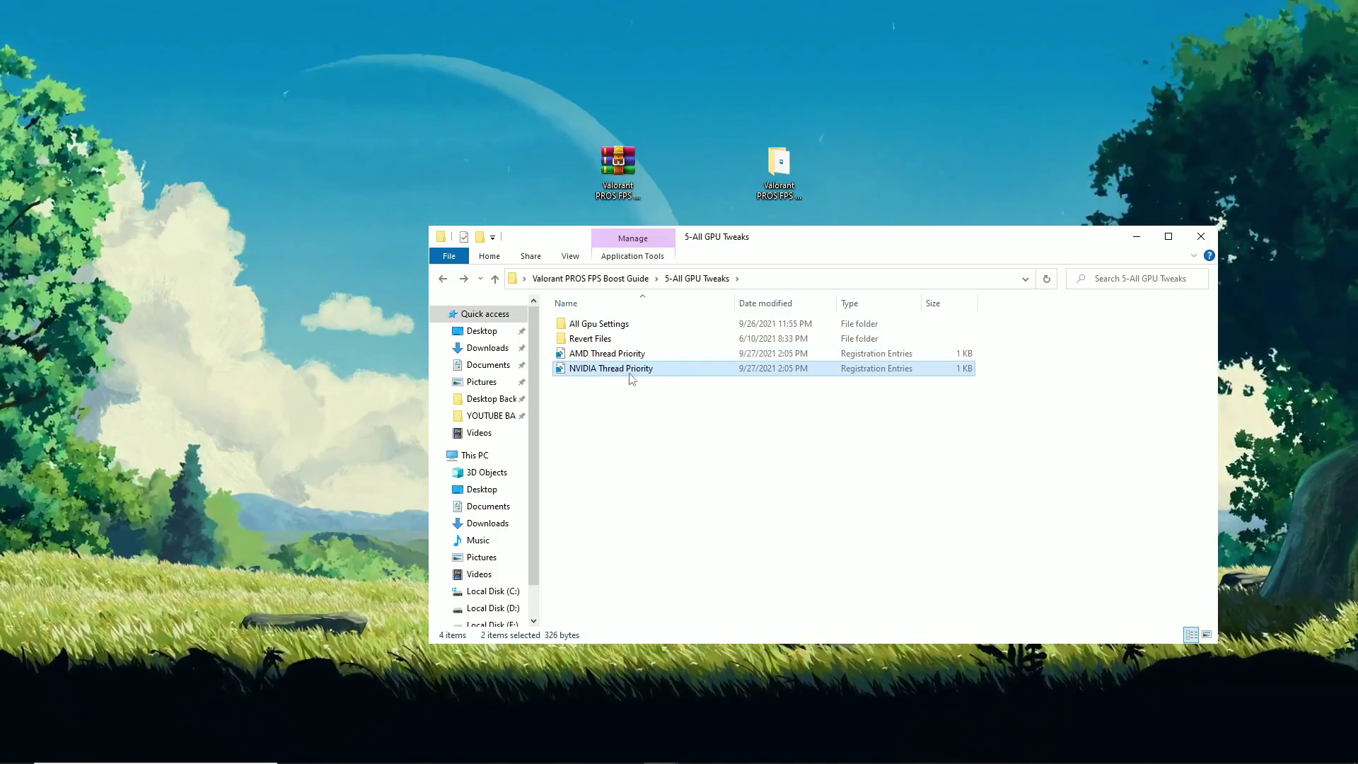
right_click(593, 374)
click(575, 384)
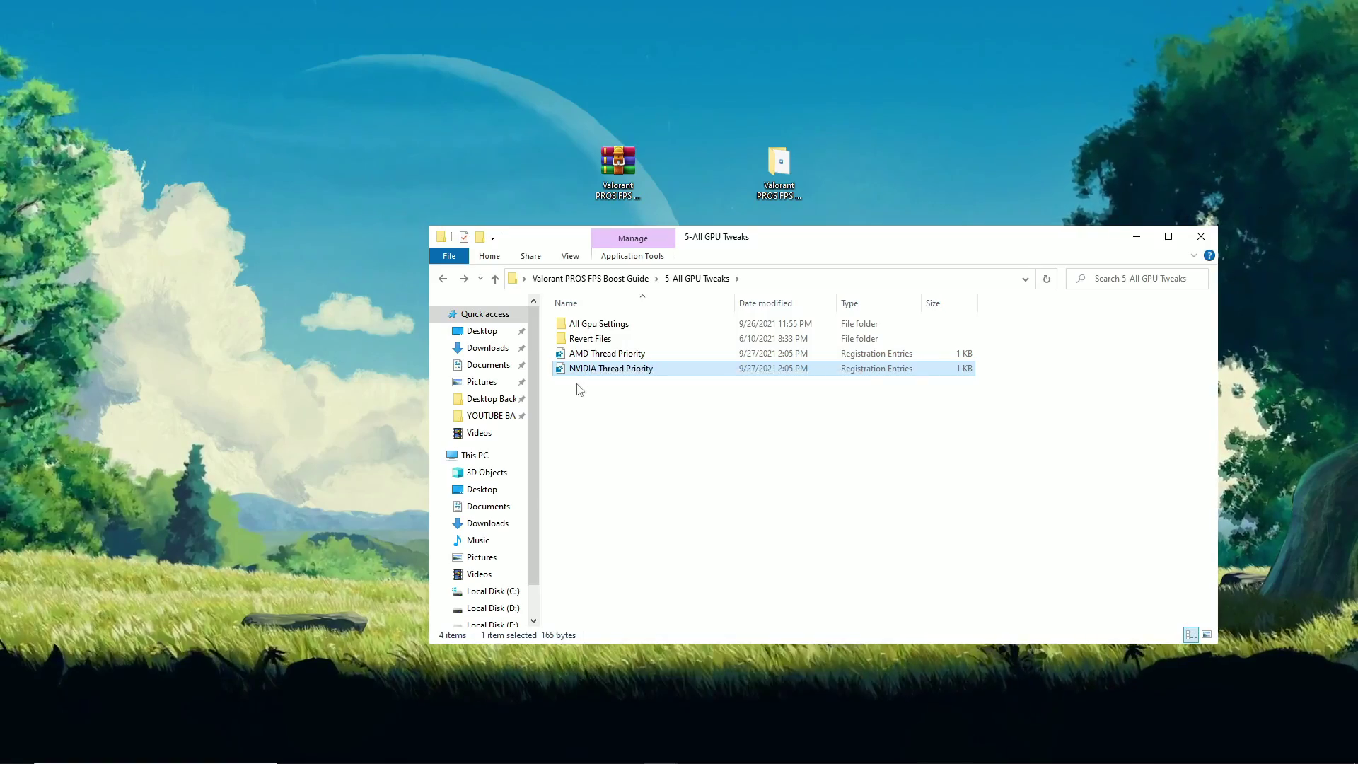
click(576, 385)
key(alt+Left)
Step: Select the parkcontrolsetup64 installer, then find the installed ParkControl program and run it as administrator
click(593, 399)
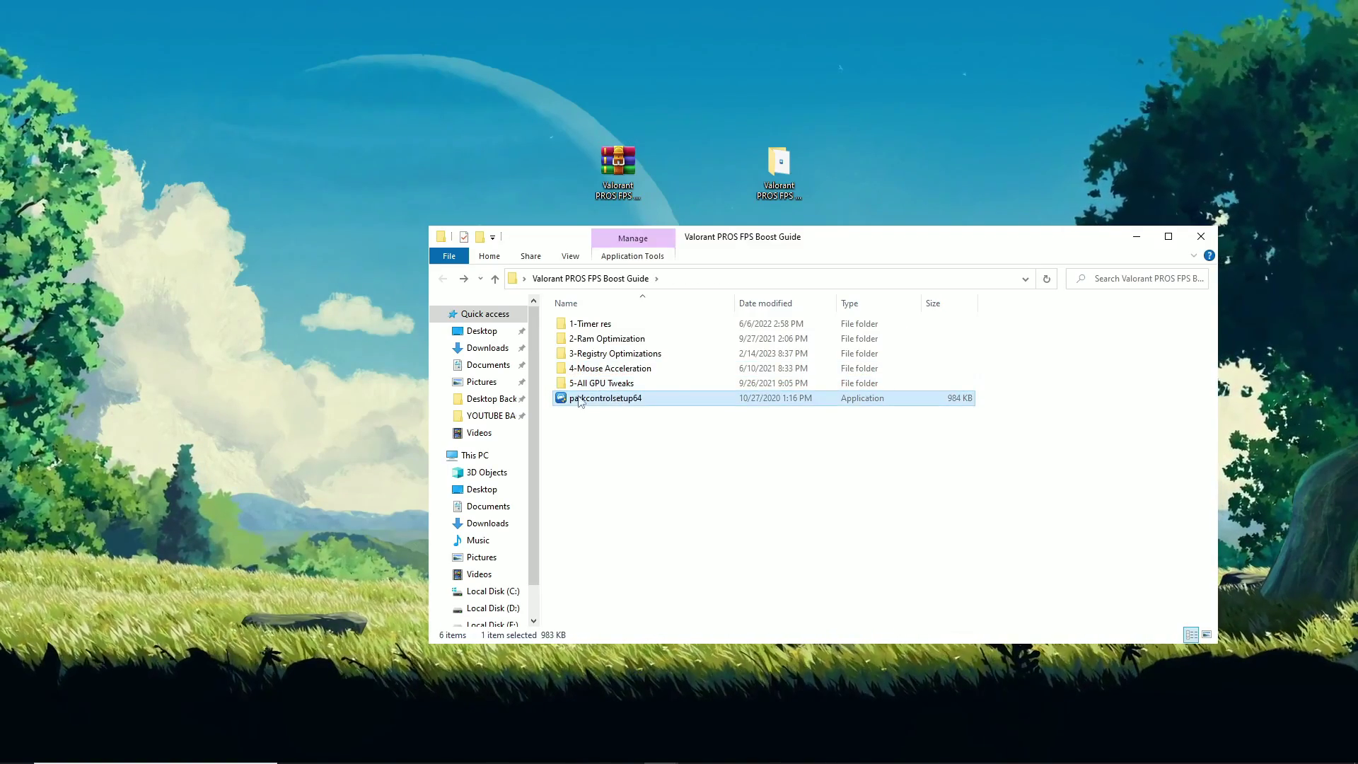
key(super)
text(PARKControl)
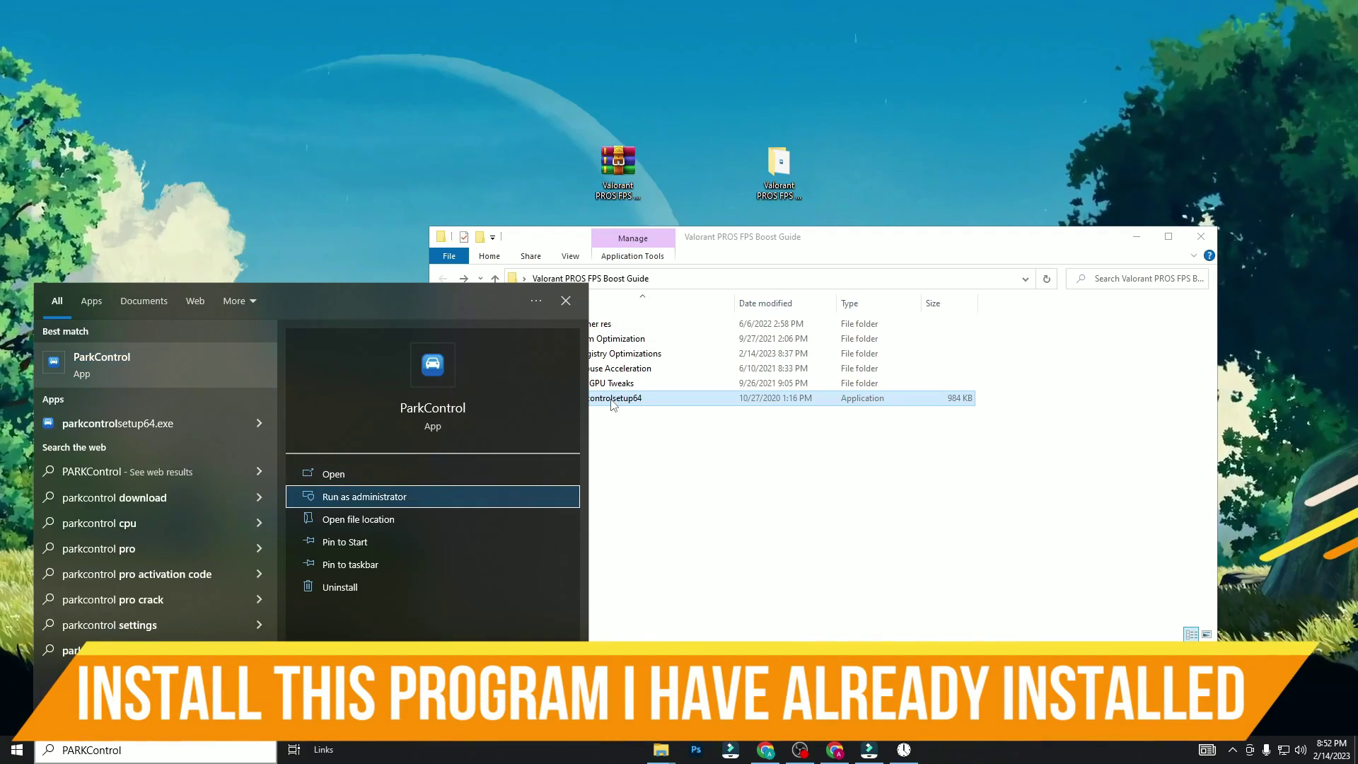
click(365, 496)
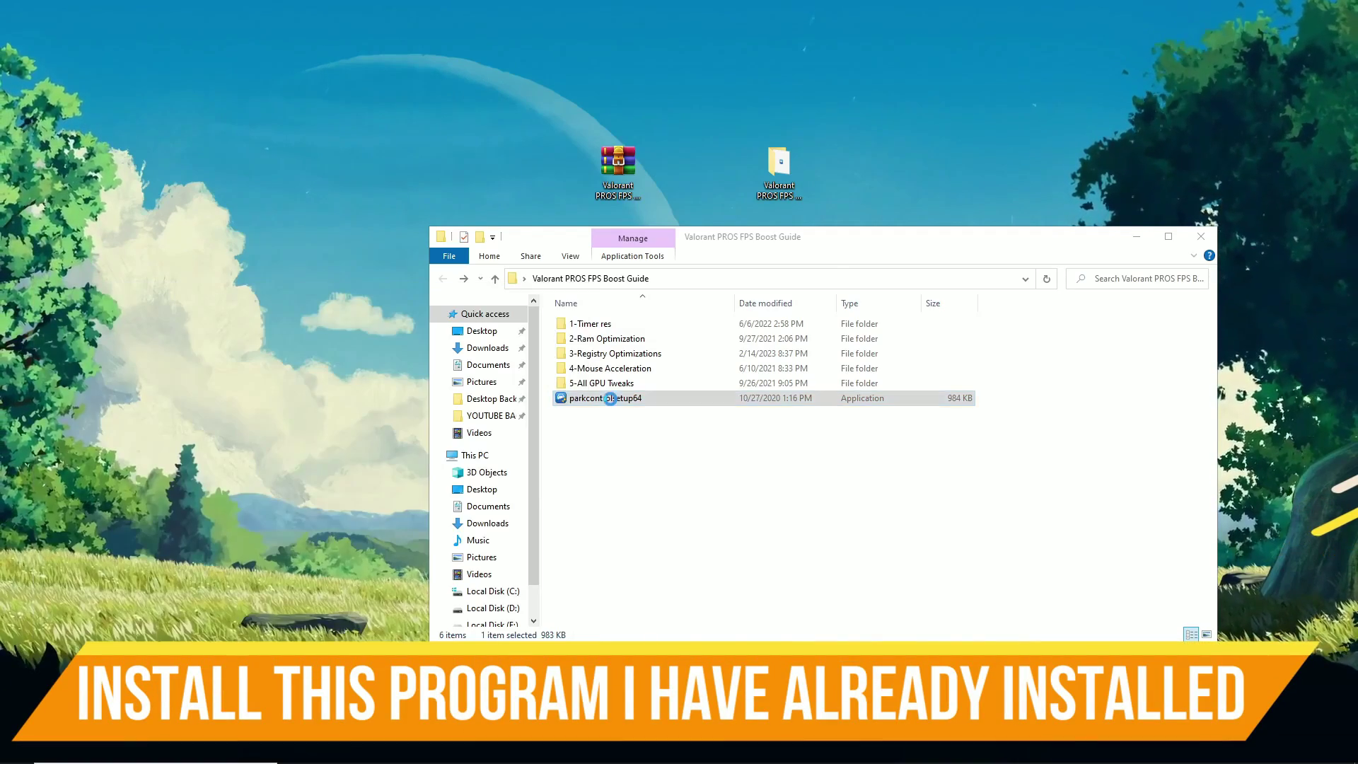
click(628, 477)
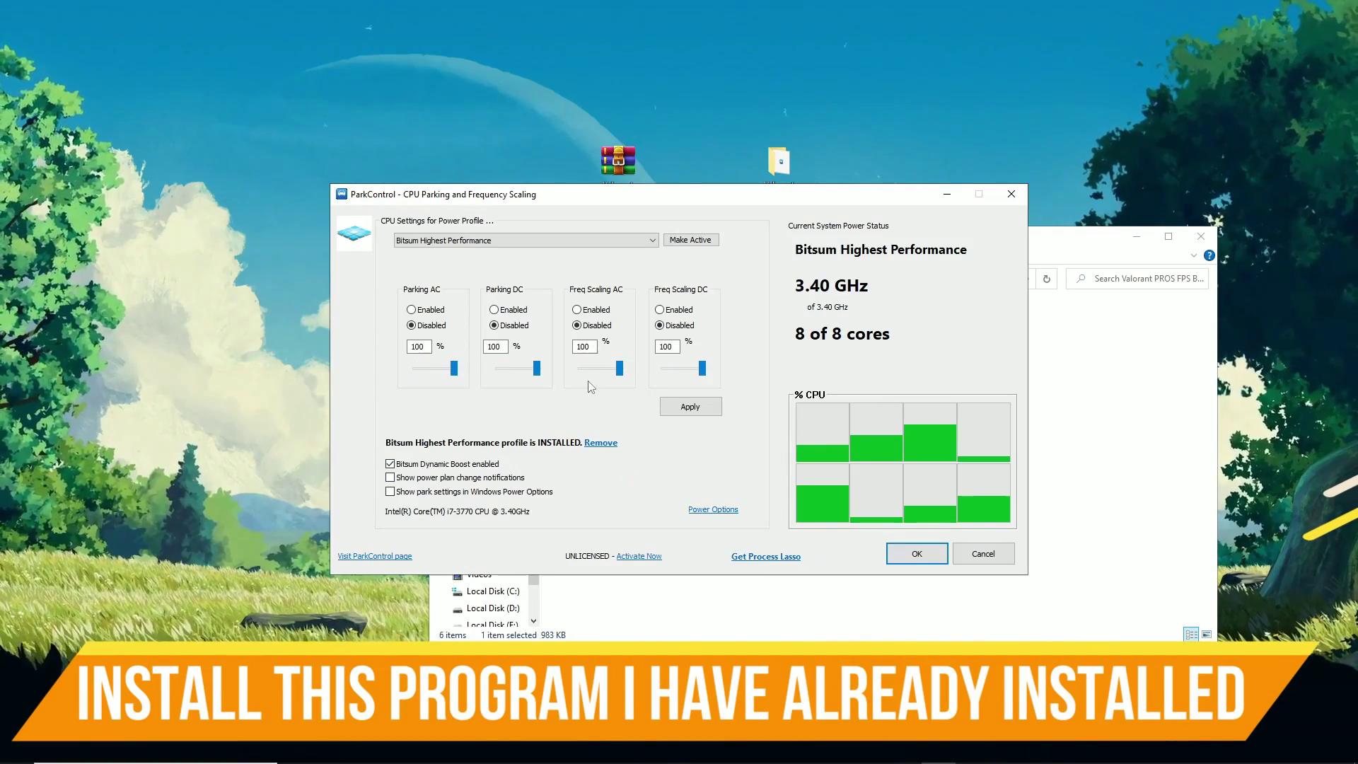
Step: Choose the Bitsum Highest Performance profile with core parking and frequency scaling disabled, save the changes, and close ParkControl and the guide folder
click(601, 240)
click(459, 253)
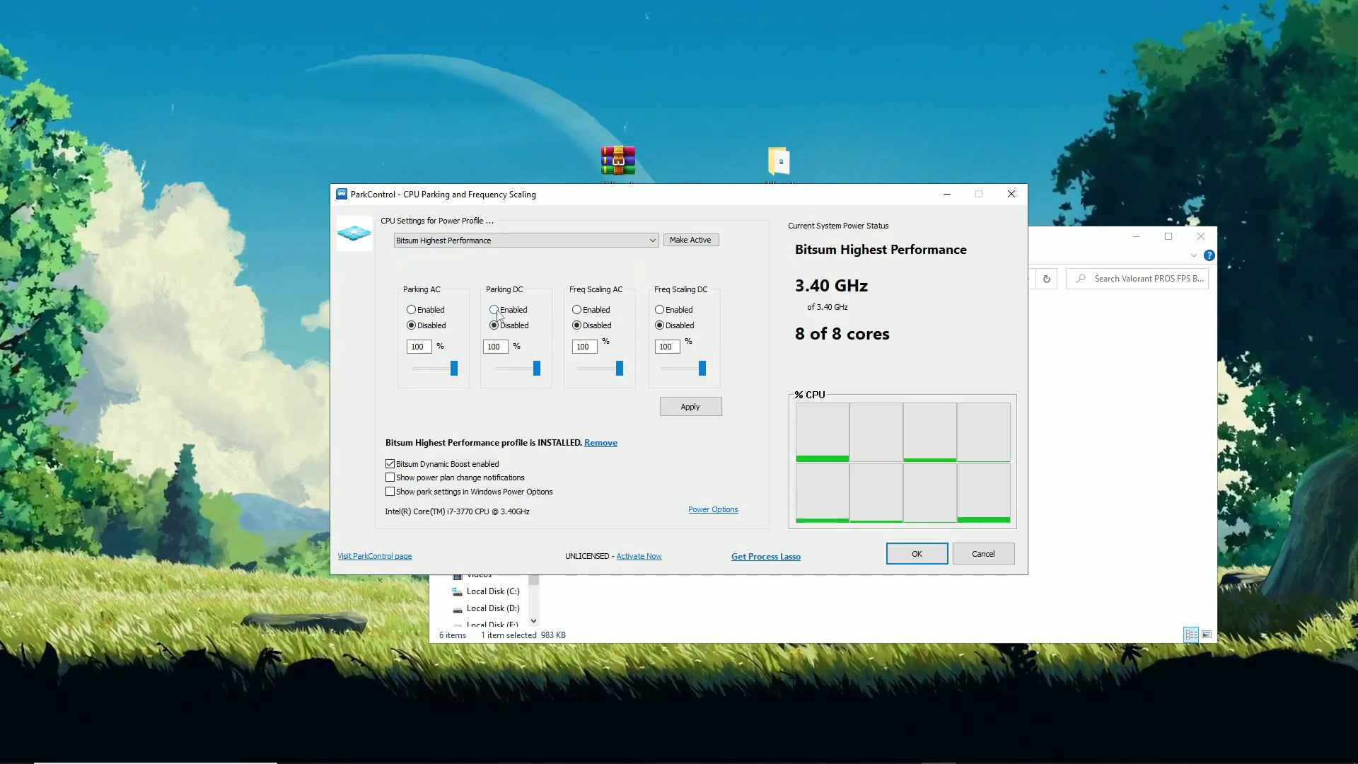
click(659, 326)
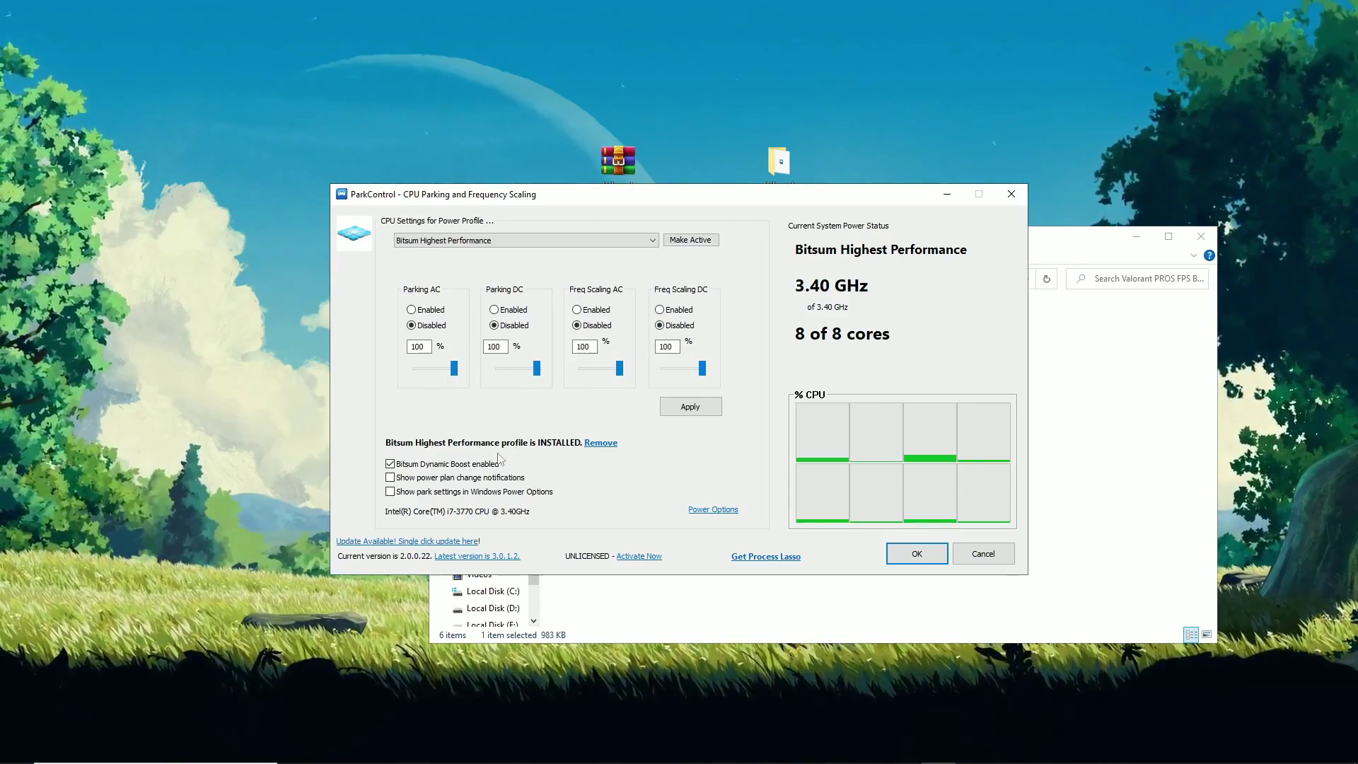
click(469, 465)
click(844, 375)
click(730, 380)
click(767, 421)
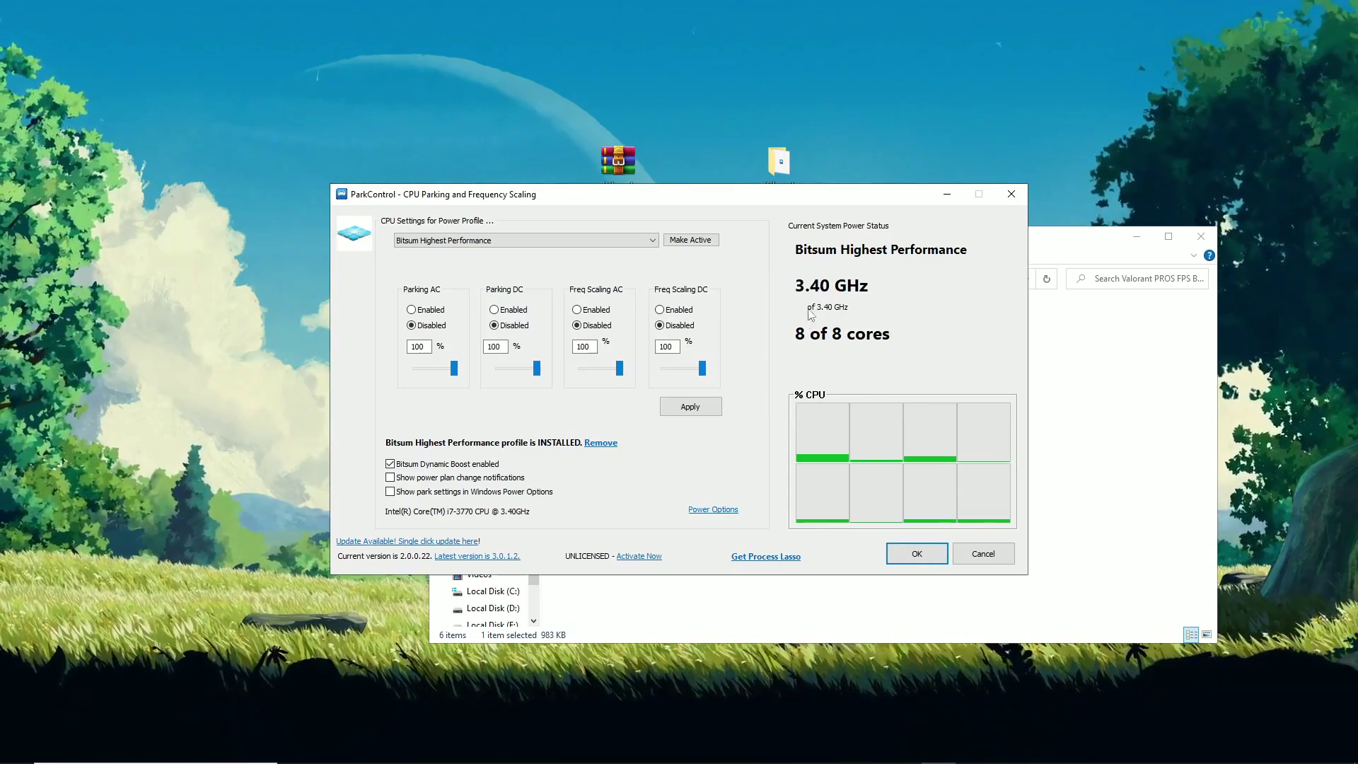
click(917, 553)
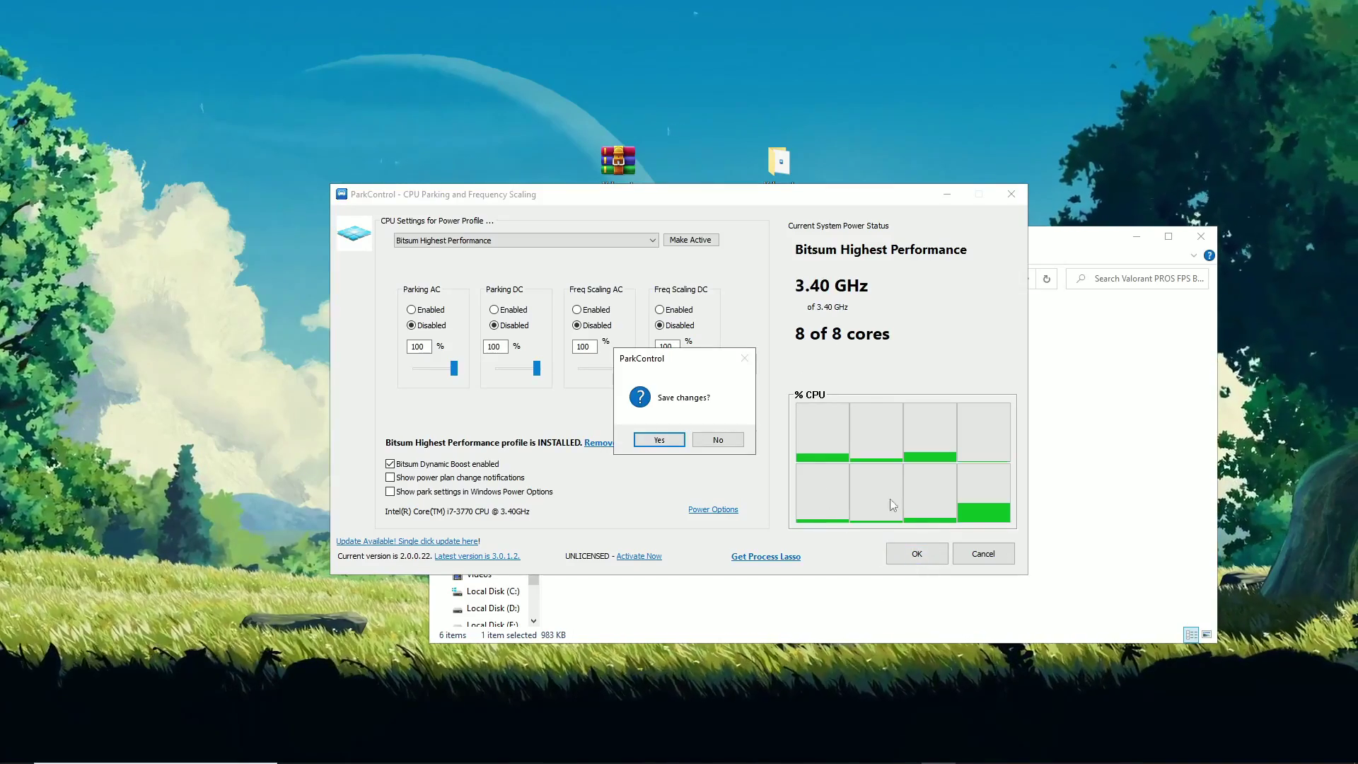
click(677, 447)
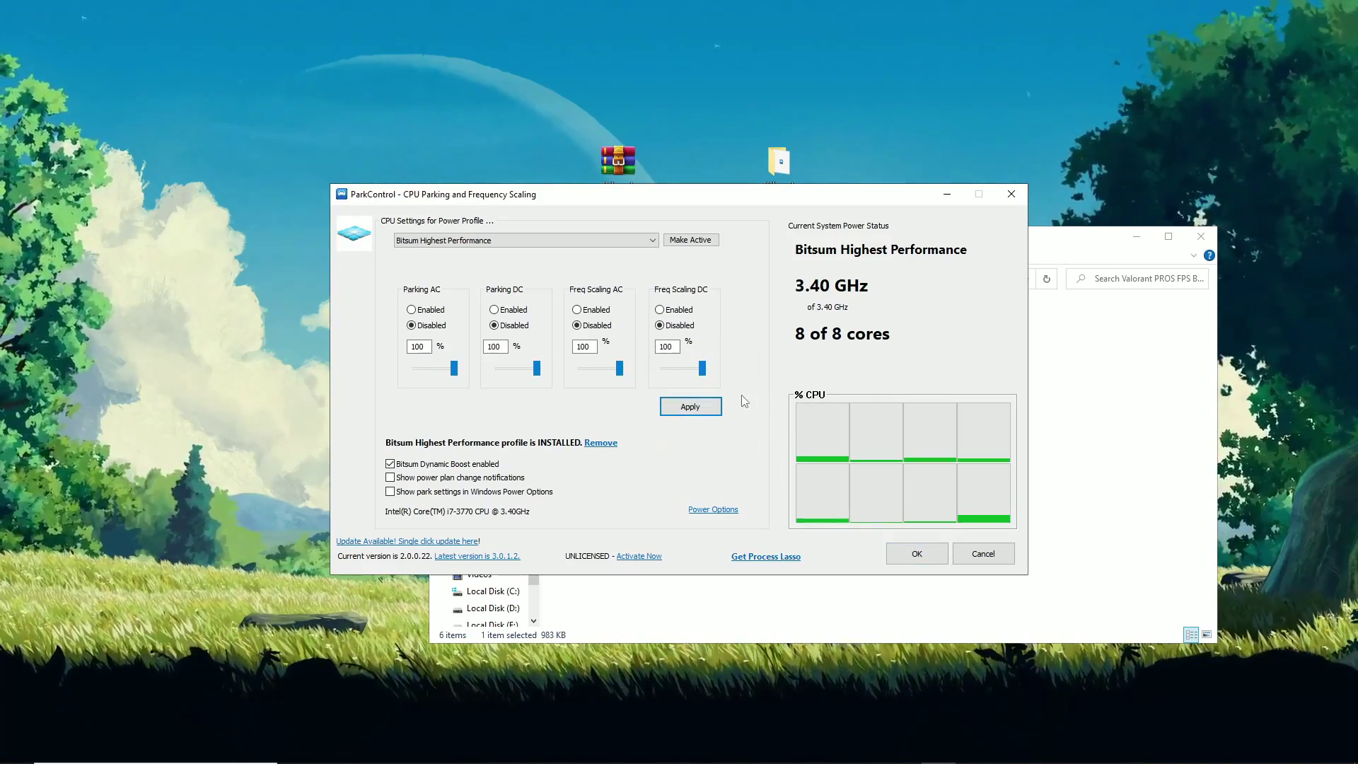
click(1010, 195)
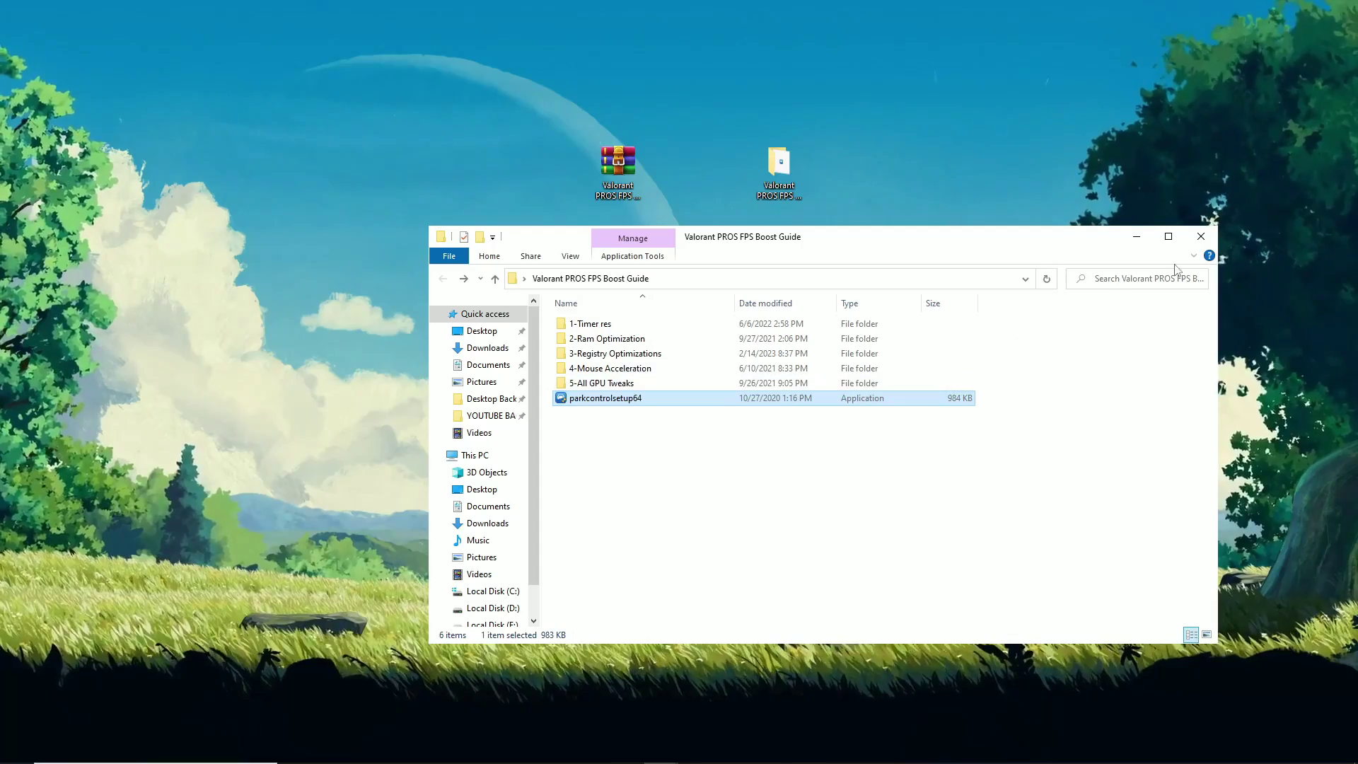
click(1201, 237)
Step: In the advanced power plan settings, set the wireless adapter's power saving mode to Maximum Performance, confirm, and close the plan settings
key(super)
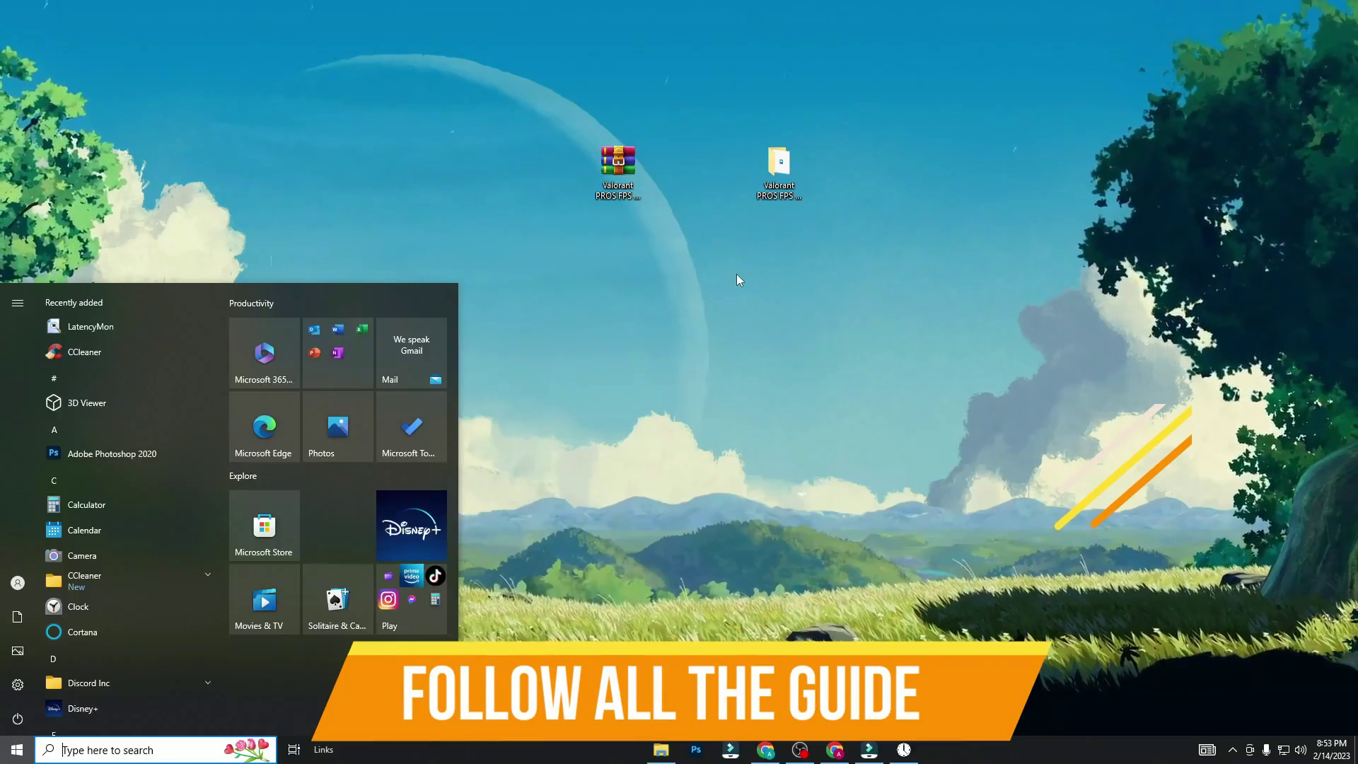
text(ED)
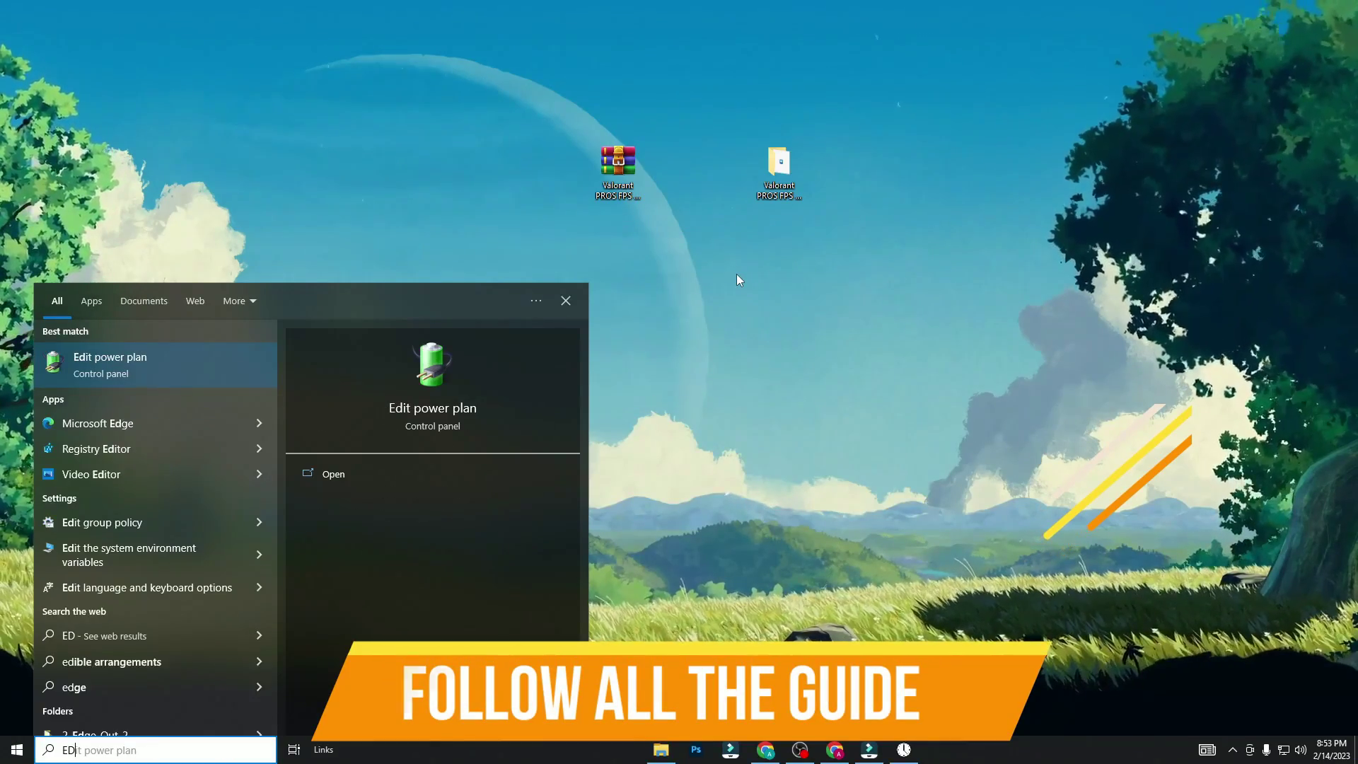
key(Return)
click(494, 358)
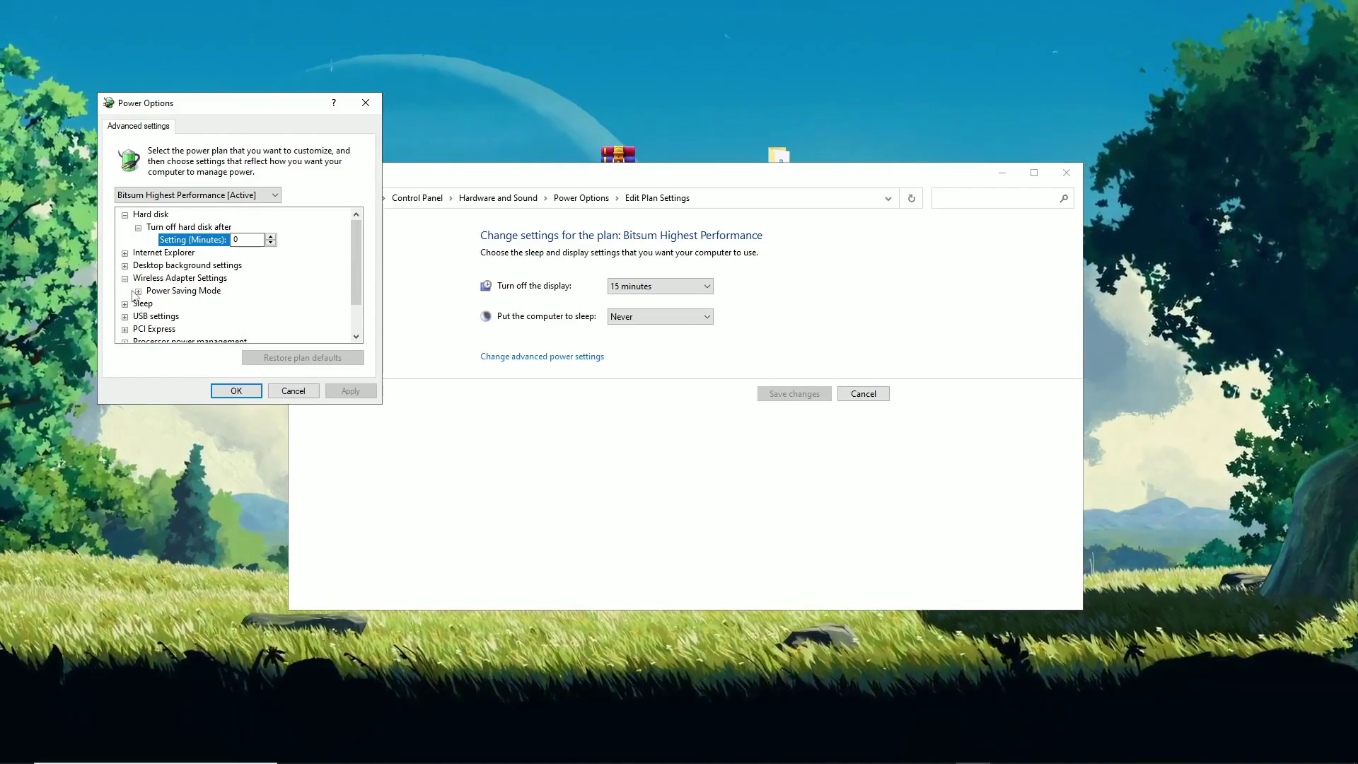
click(225, 304)
click(222, 305)
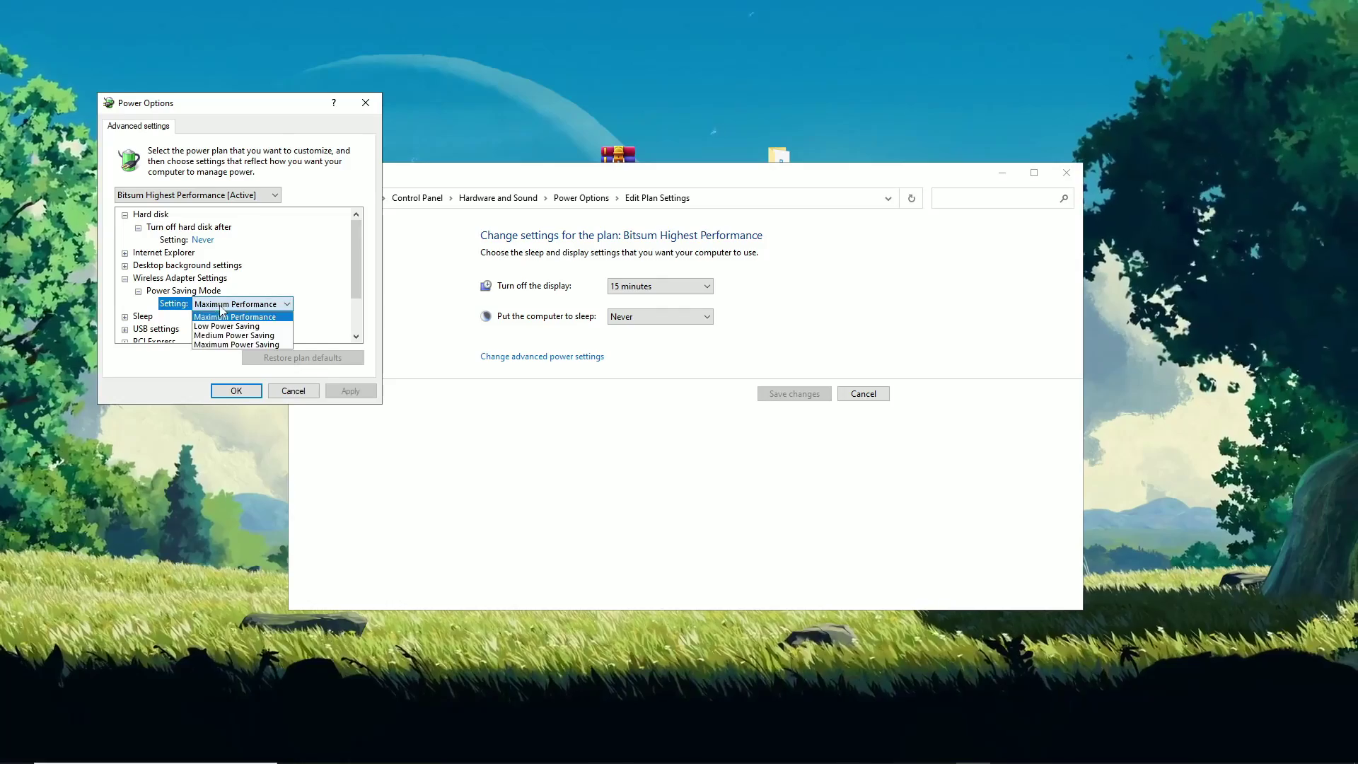
click(223, 320)
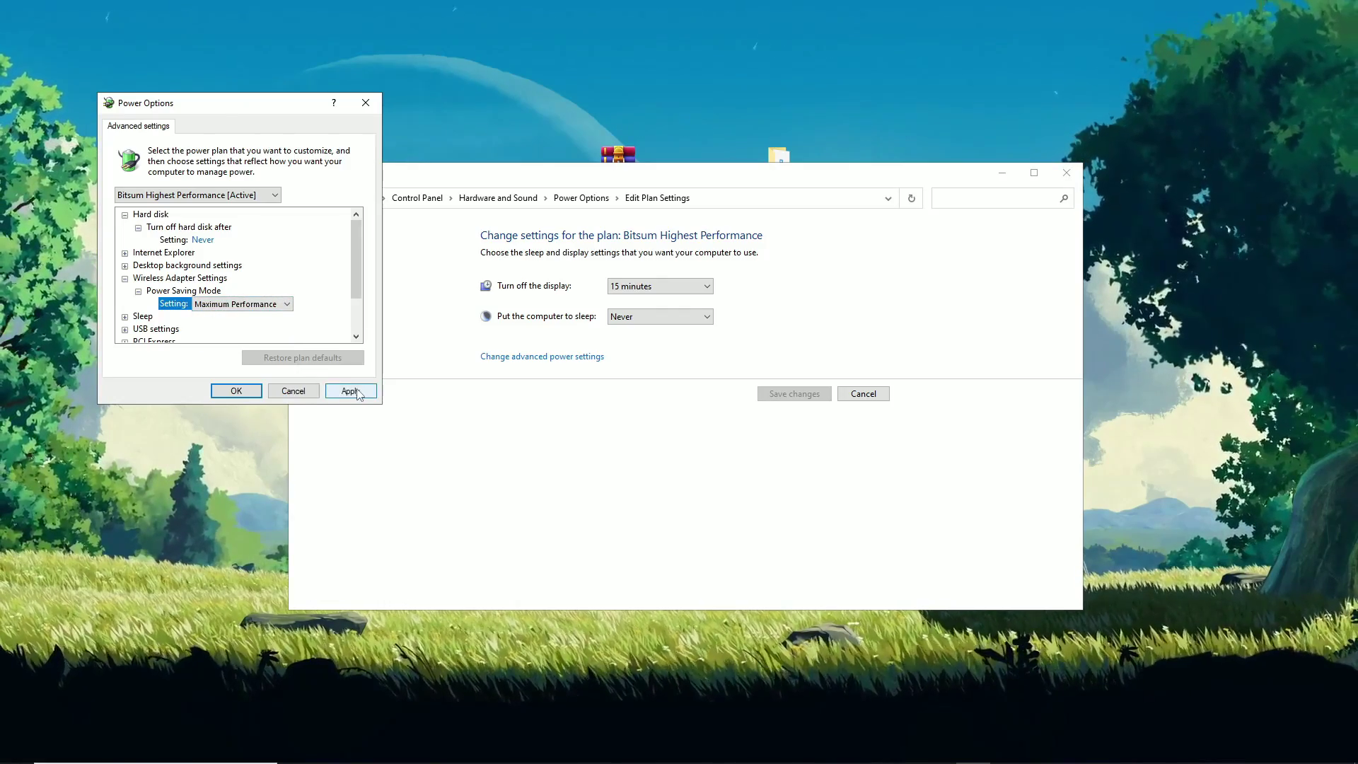
click(237, 392)
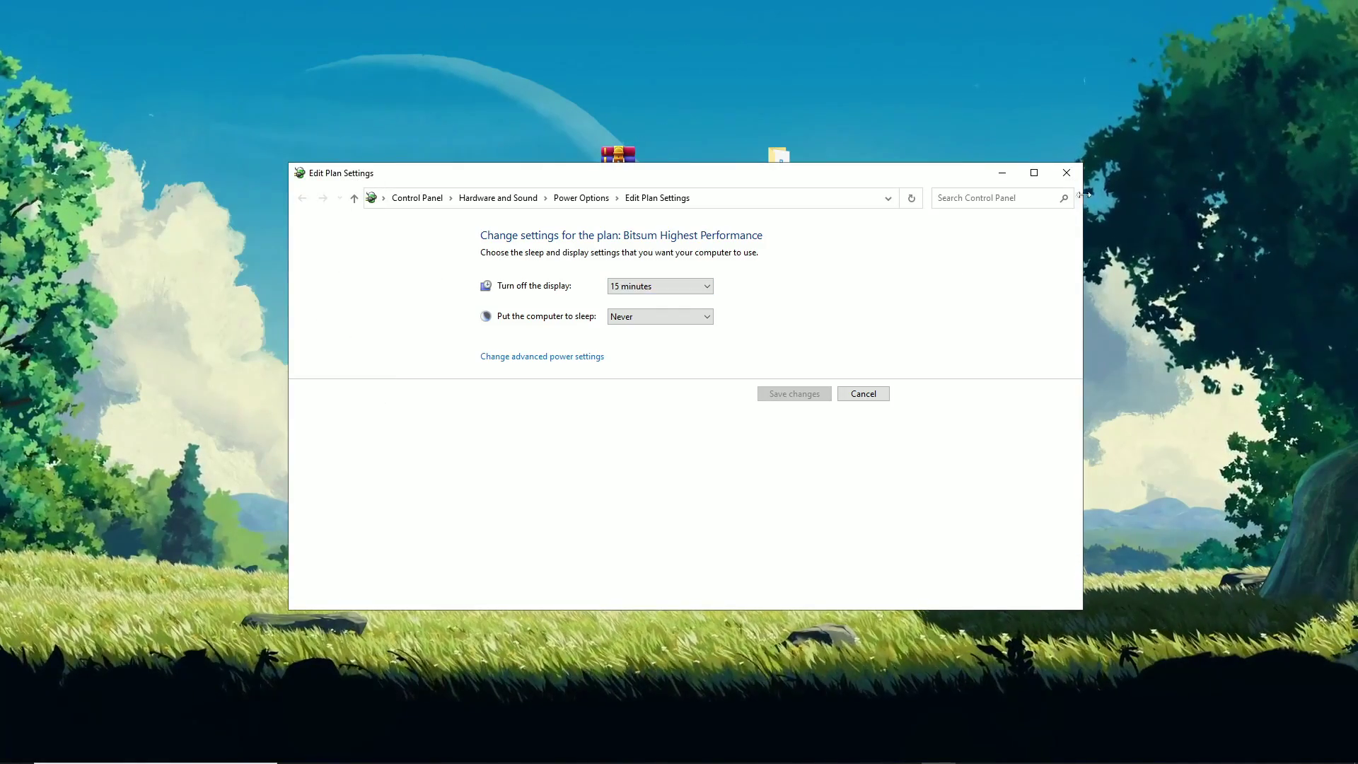
click(1067, 174)
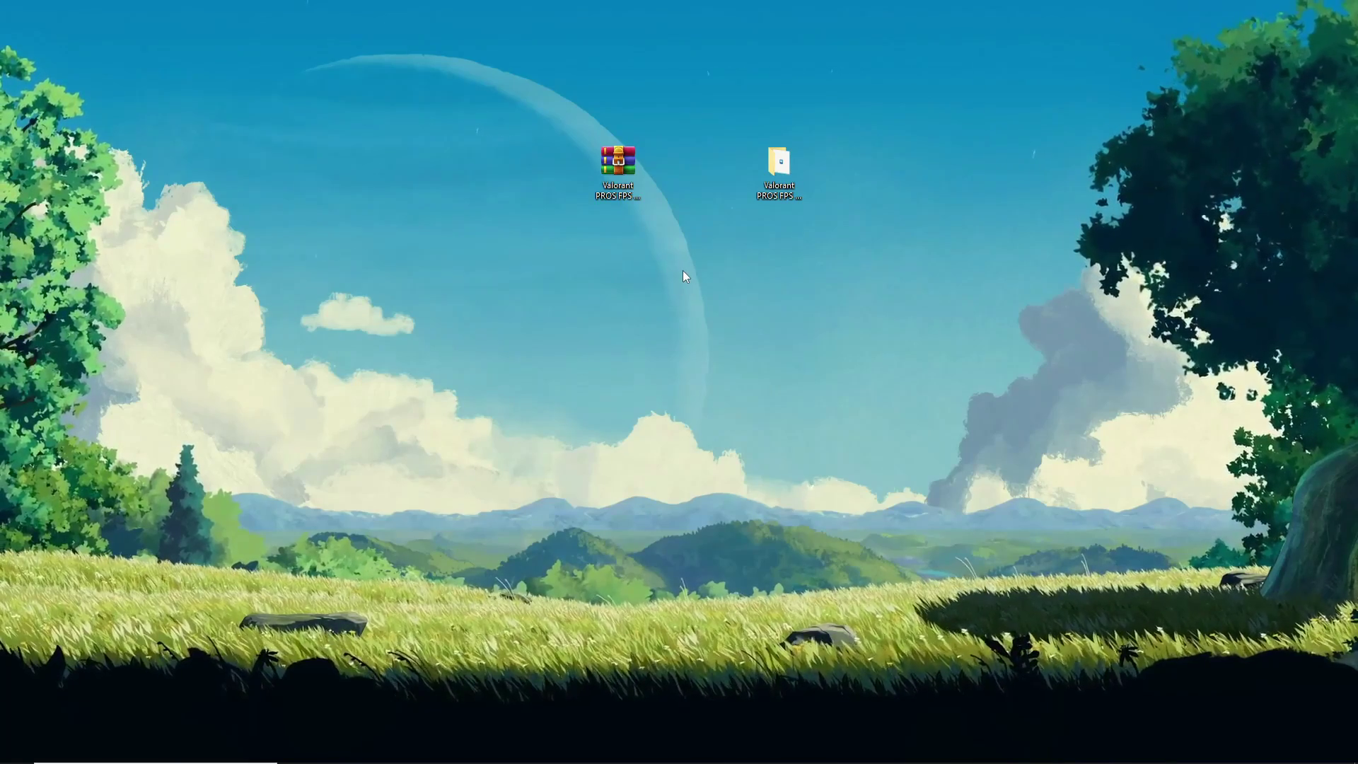
Step: Open the Windows Game Mode settings to check the Game Mode switch, then close them
key(super)
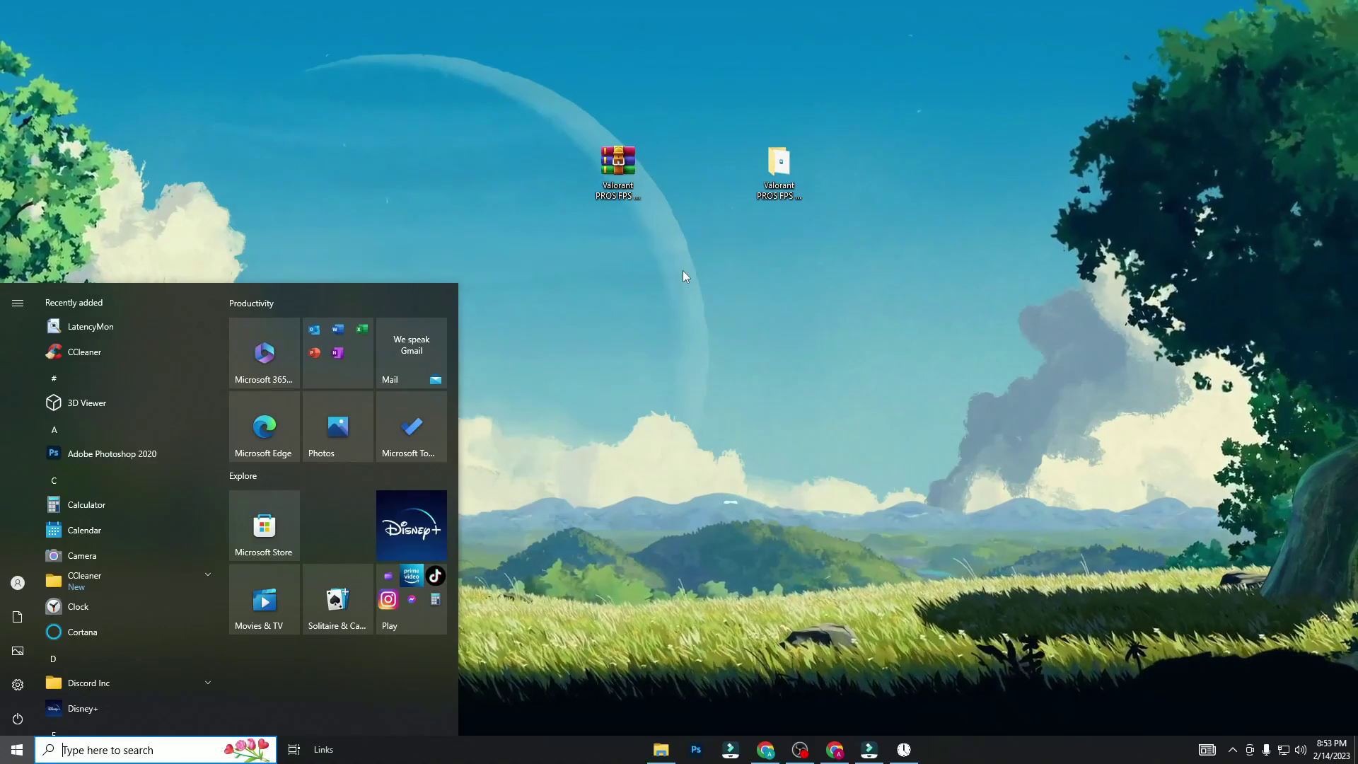
text(GA)
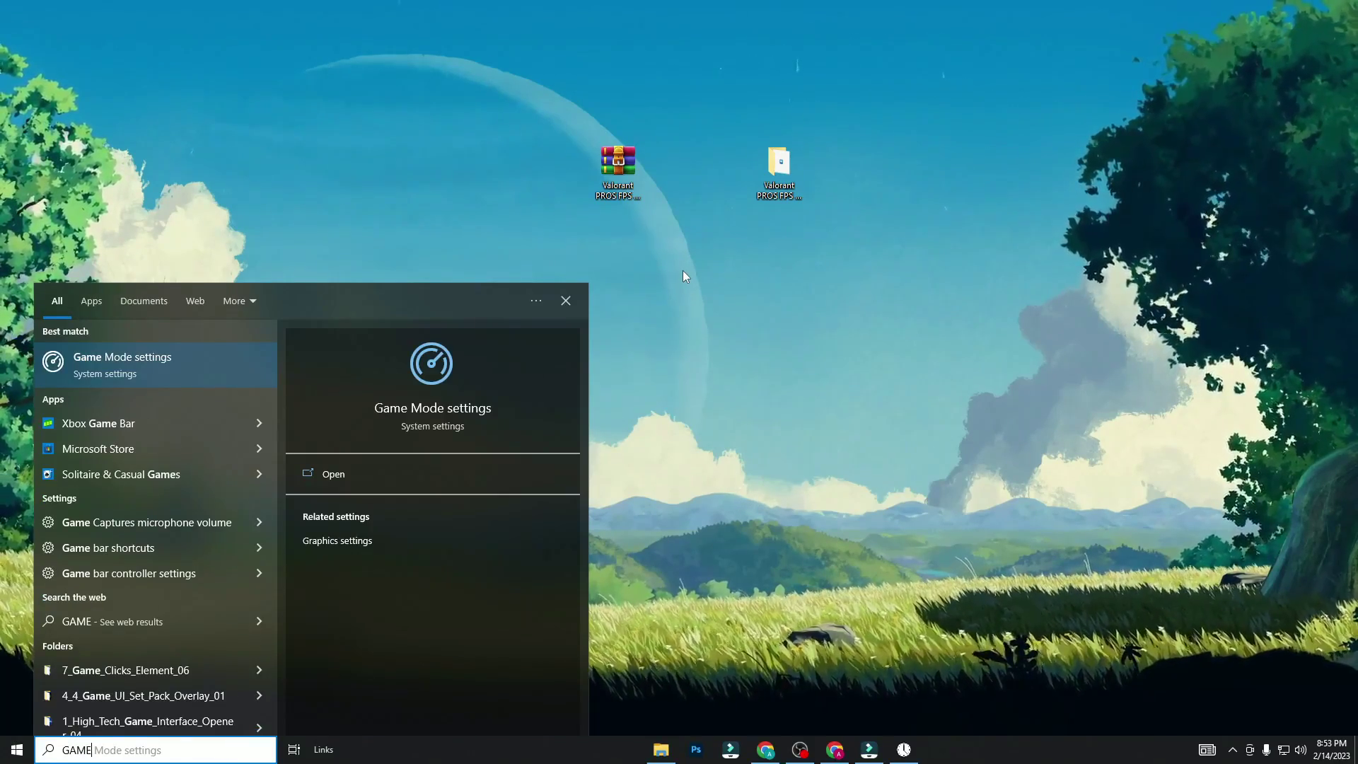
text(ME)
key(Return)
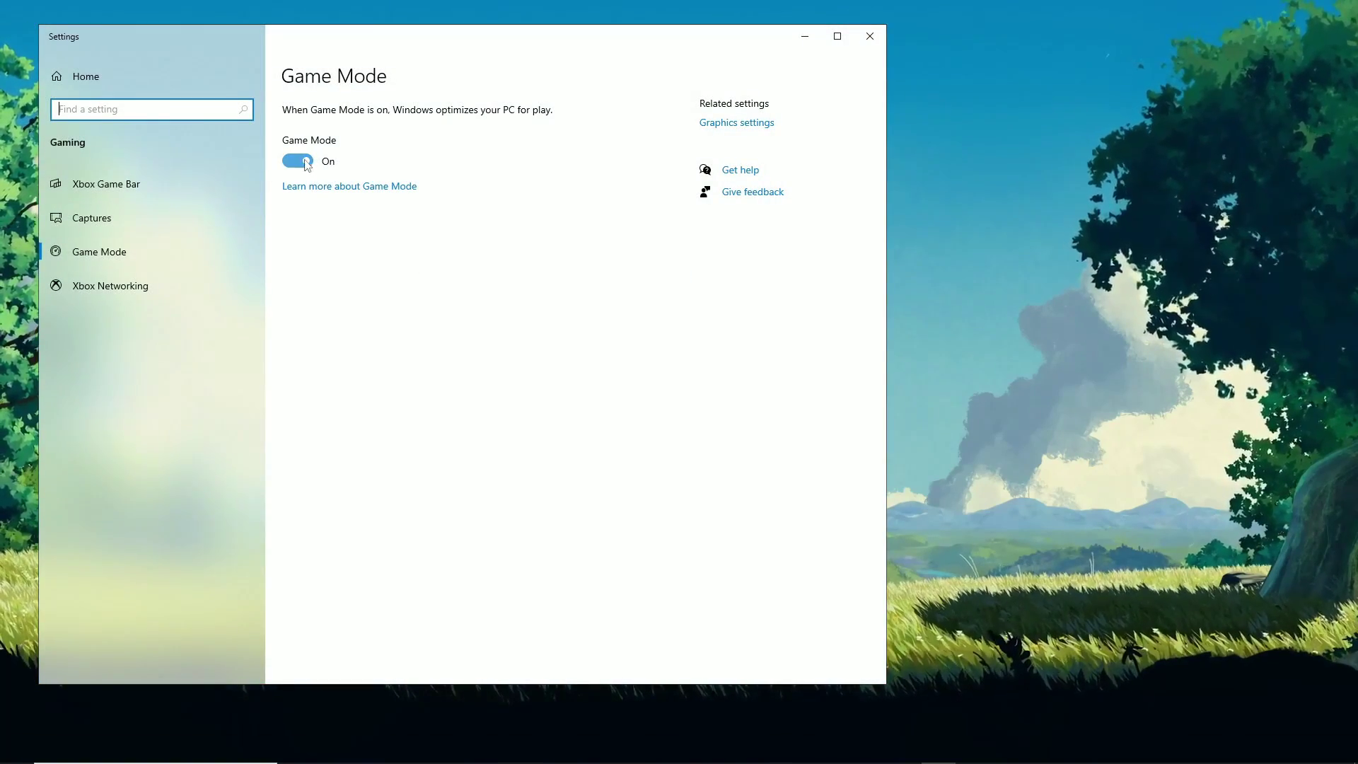
click(861, 41)
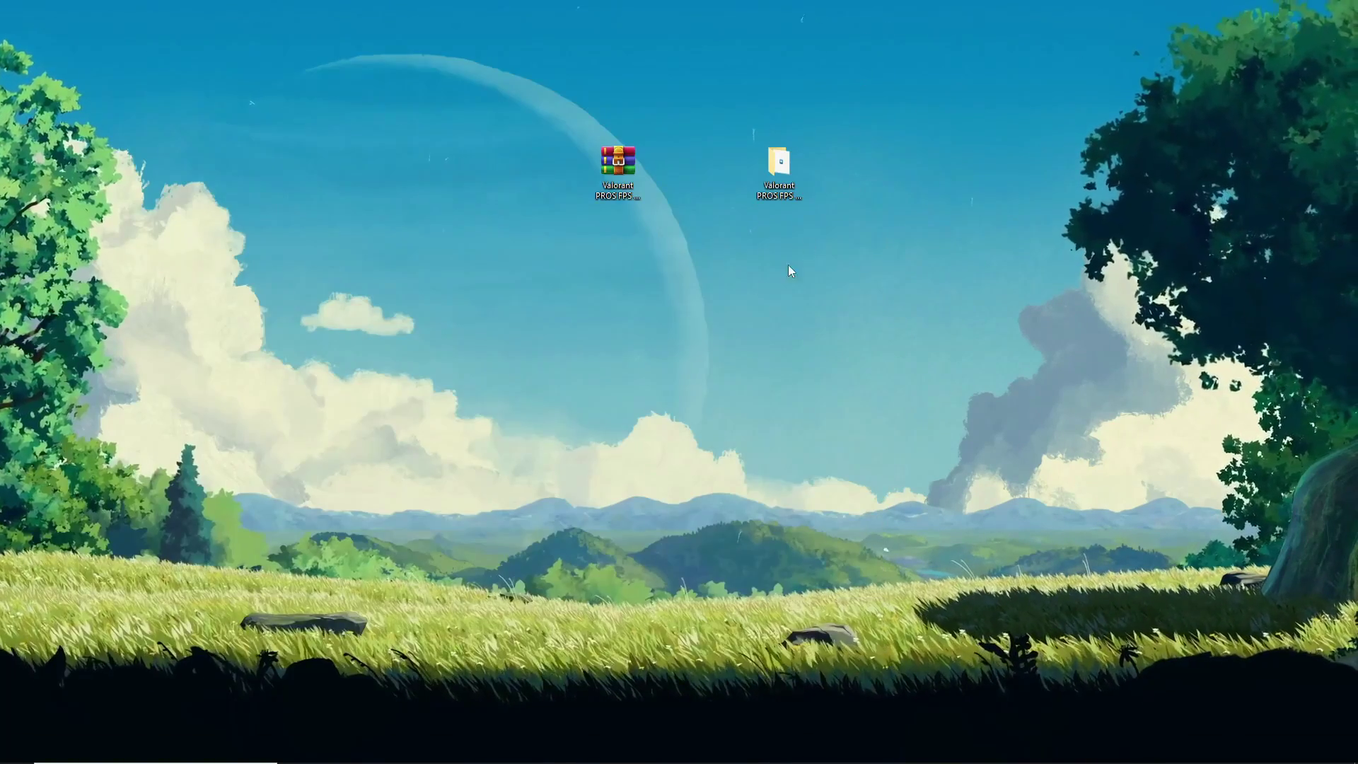
Step: Open the Windows graphics settings to check hardware-accelerated GPU scheduling and the app performance preference, then close them
key(super)
text(GRAP)
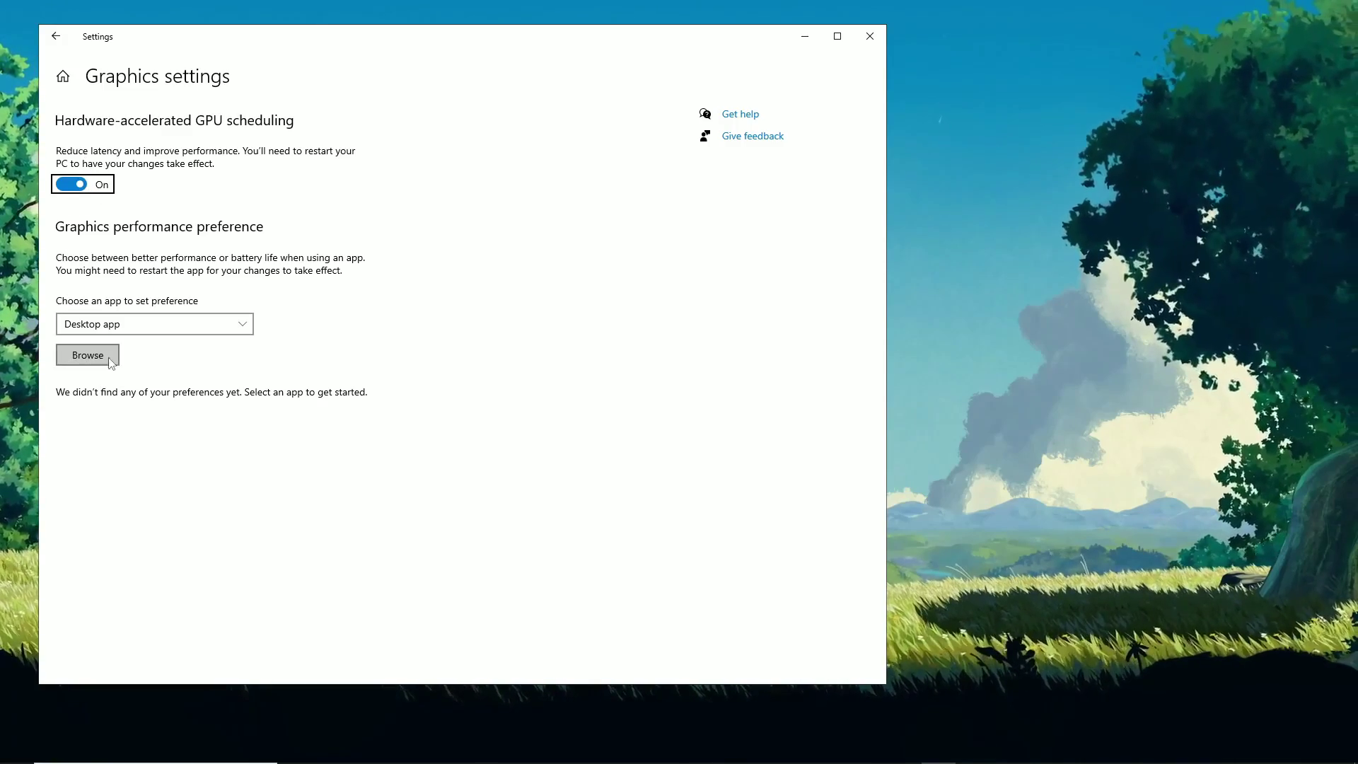
click(869, 36)
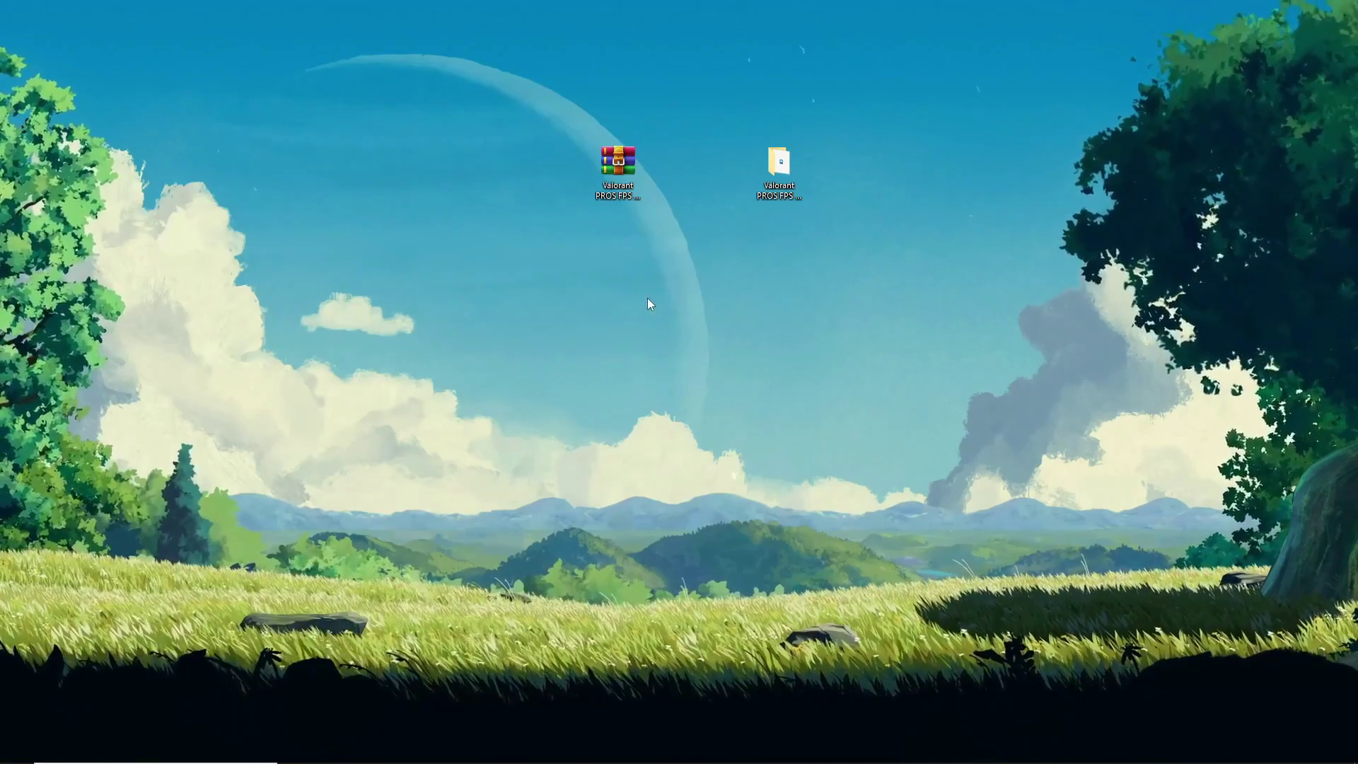
Step: In the Windows Startup Apps settings, turn off Google Chrome's automatic start, and close the settings
key(super)
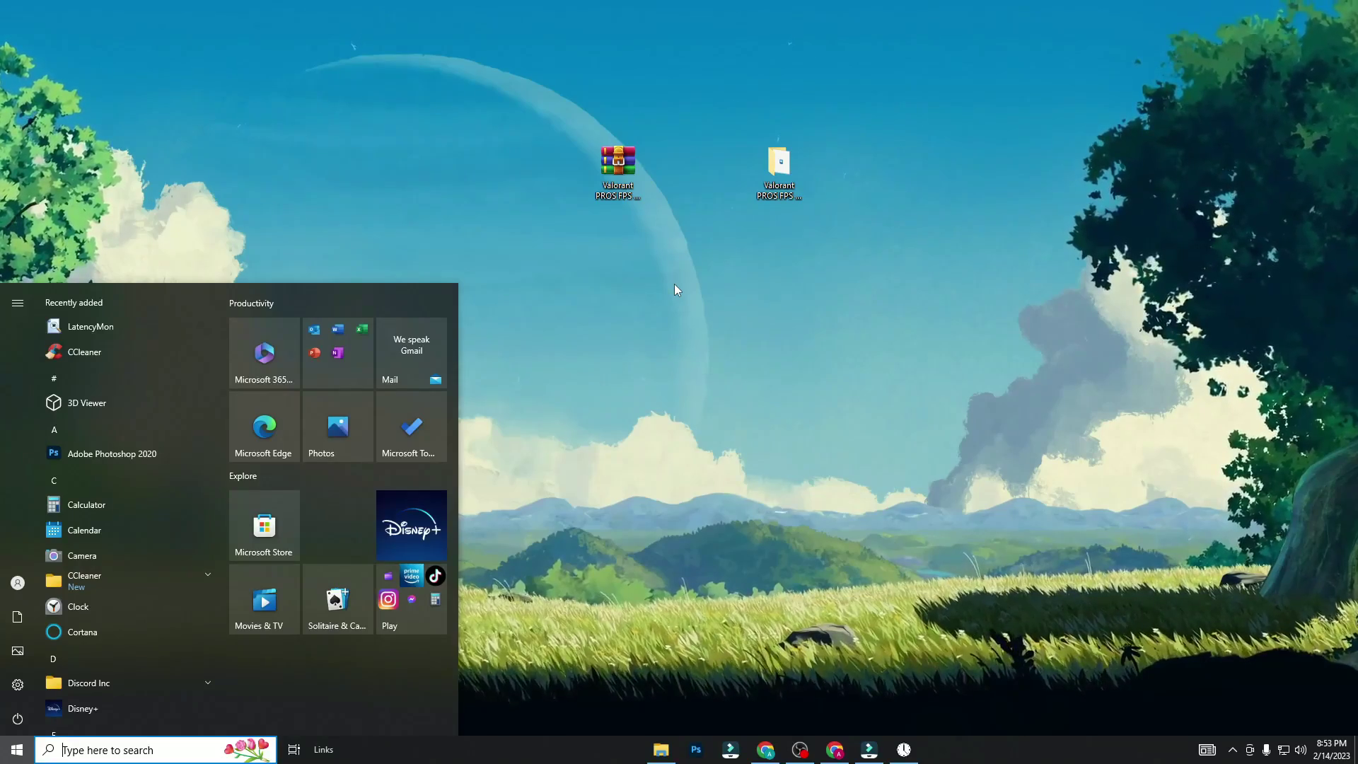
text(SR)
key(BackSpace)
text(TA)
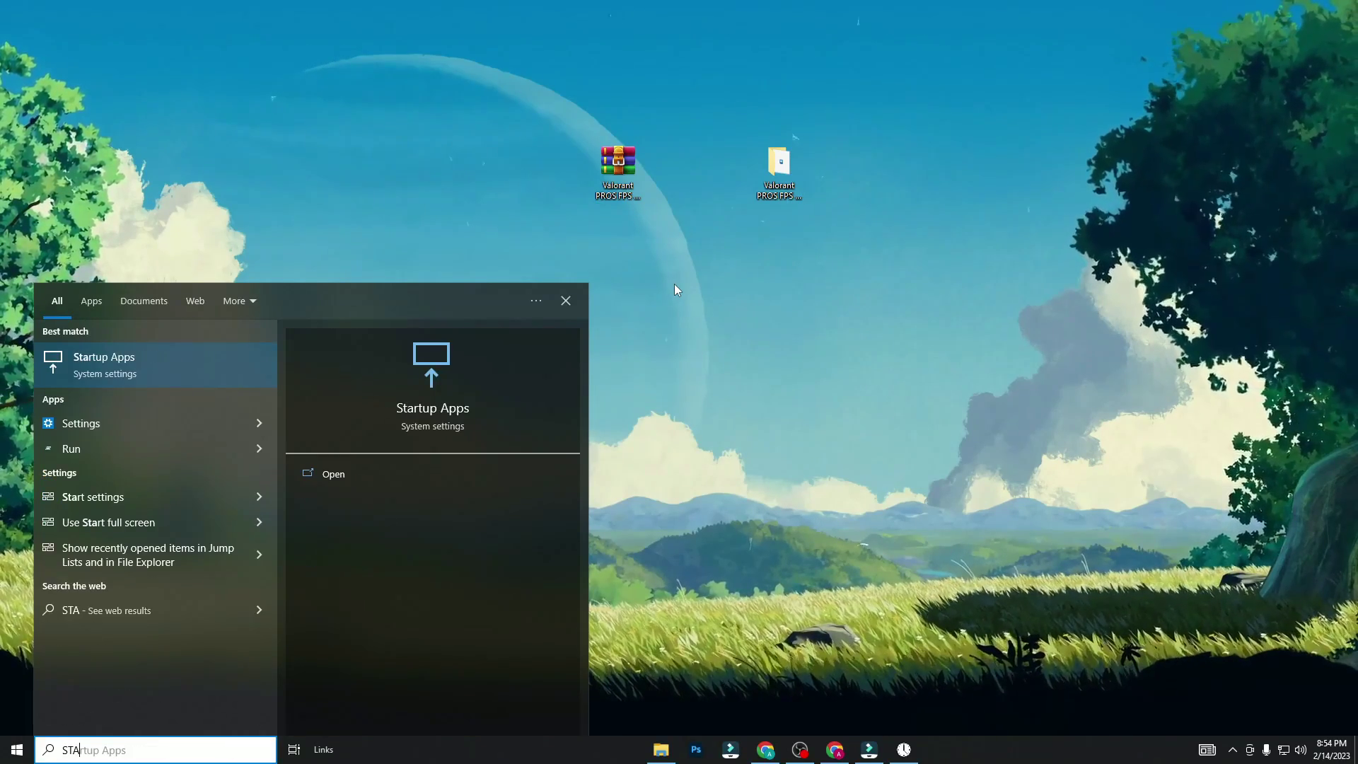
key(Return)
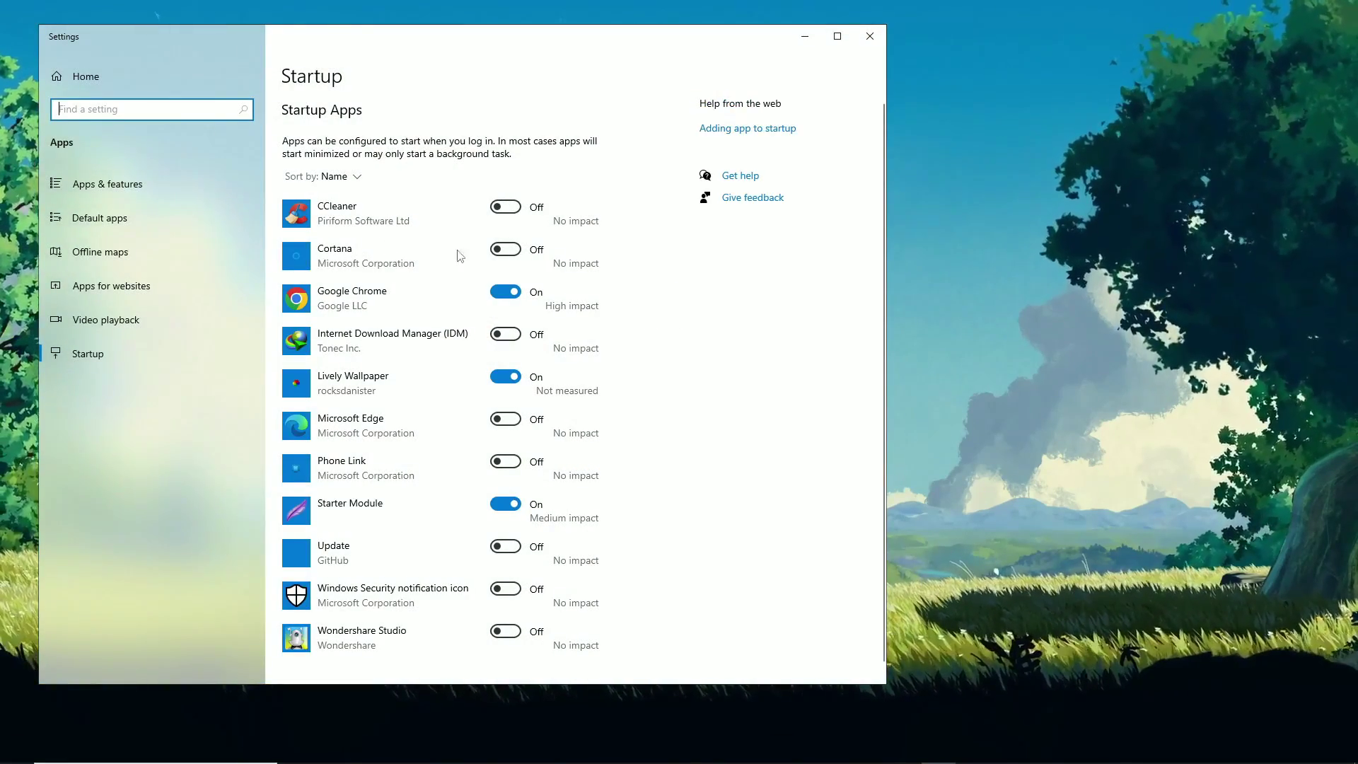
scroll(413, 309, down, 1)
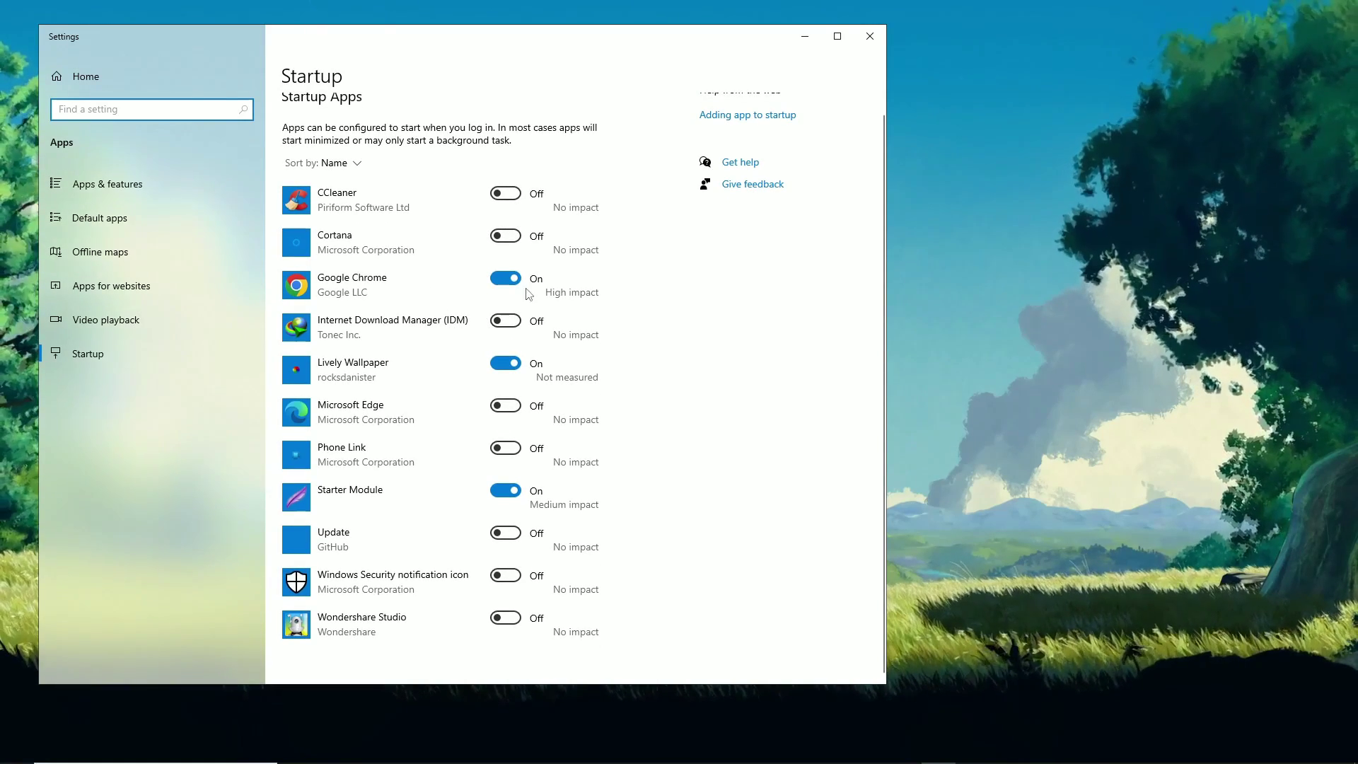
click(504, 279)
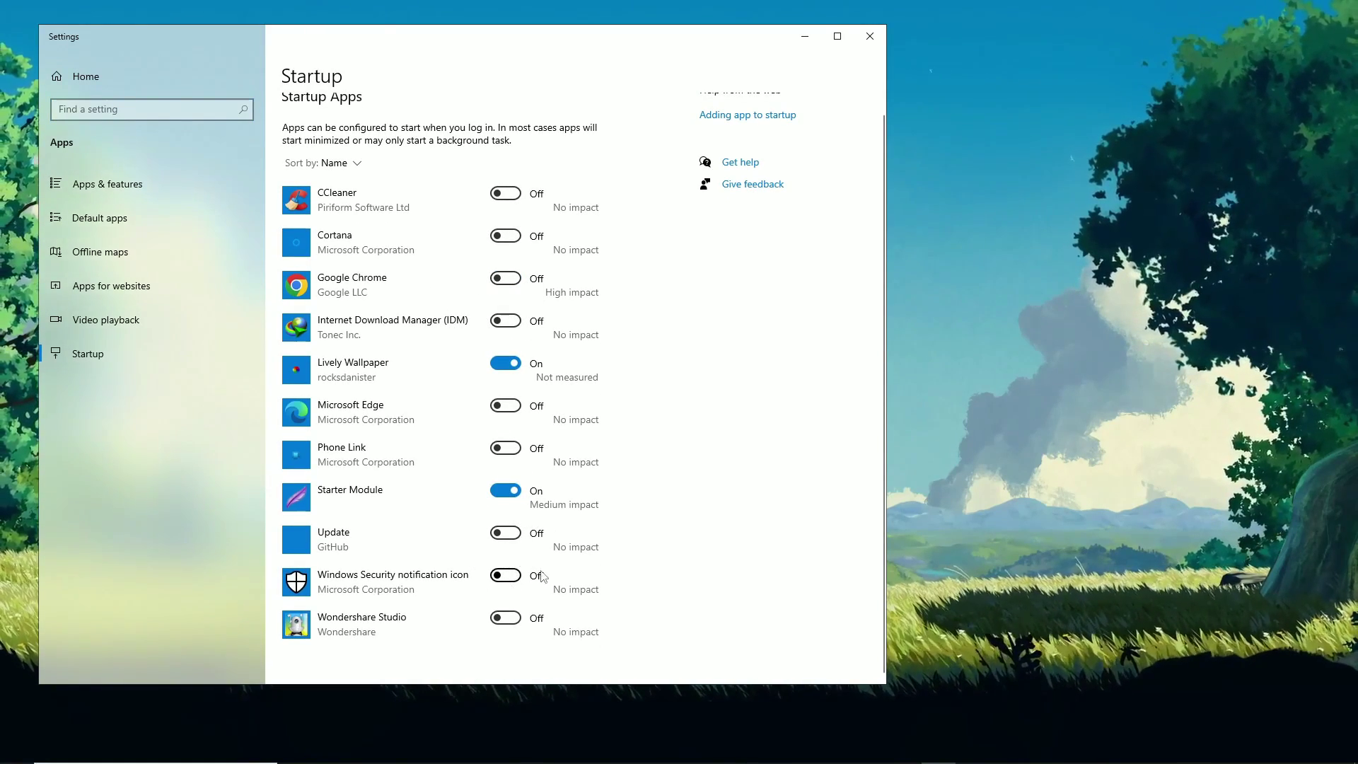
click(869, 37)
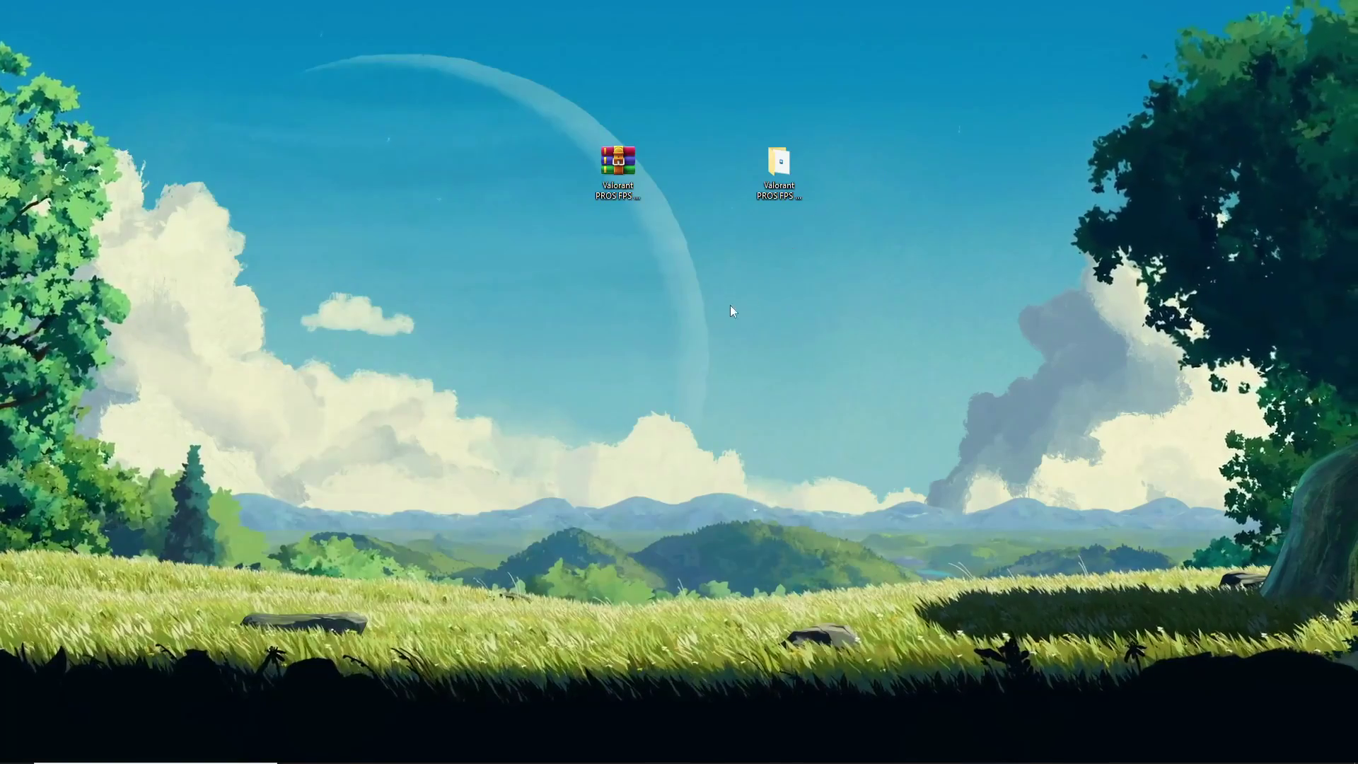
Step: From This PC, open the properties of Local Disk (C:), optimize the C: drive, and close the Optimize Drives and properties windows
key(super)
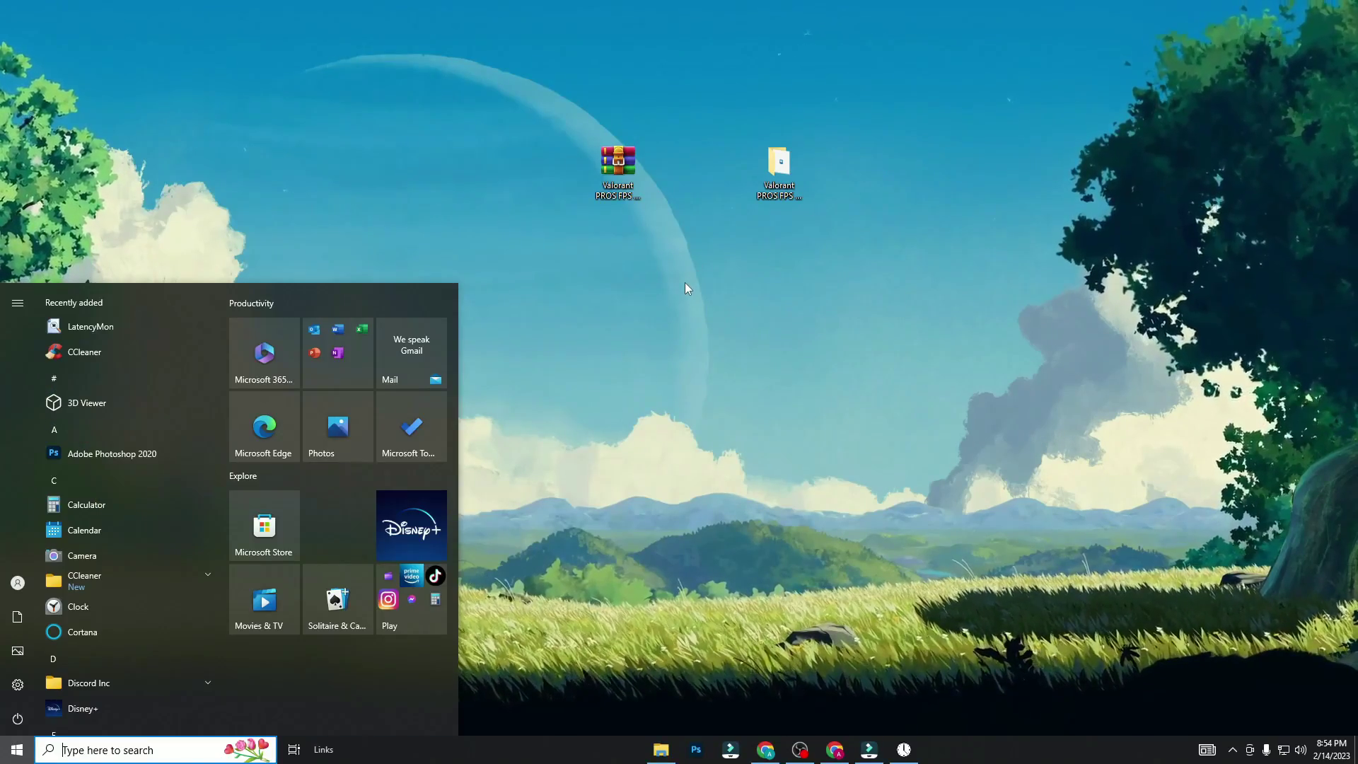
text(THIS)
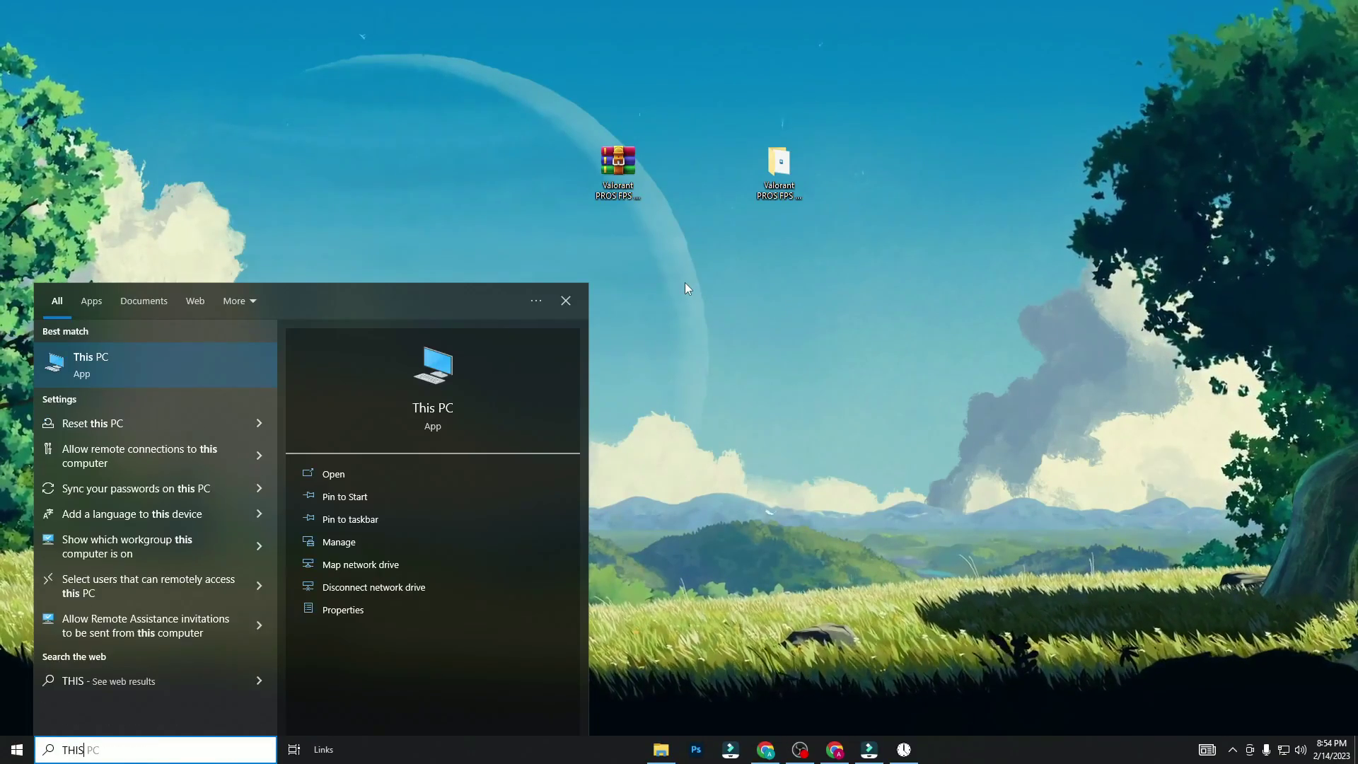
text( PC)
key(Return)
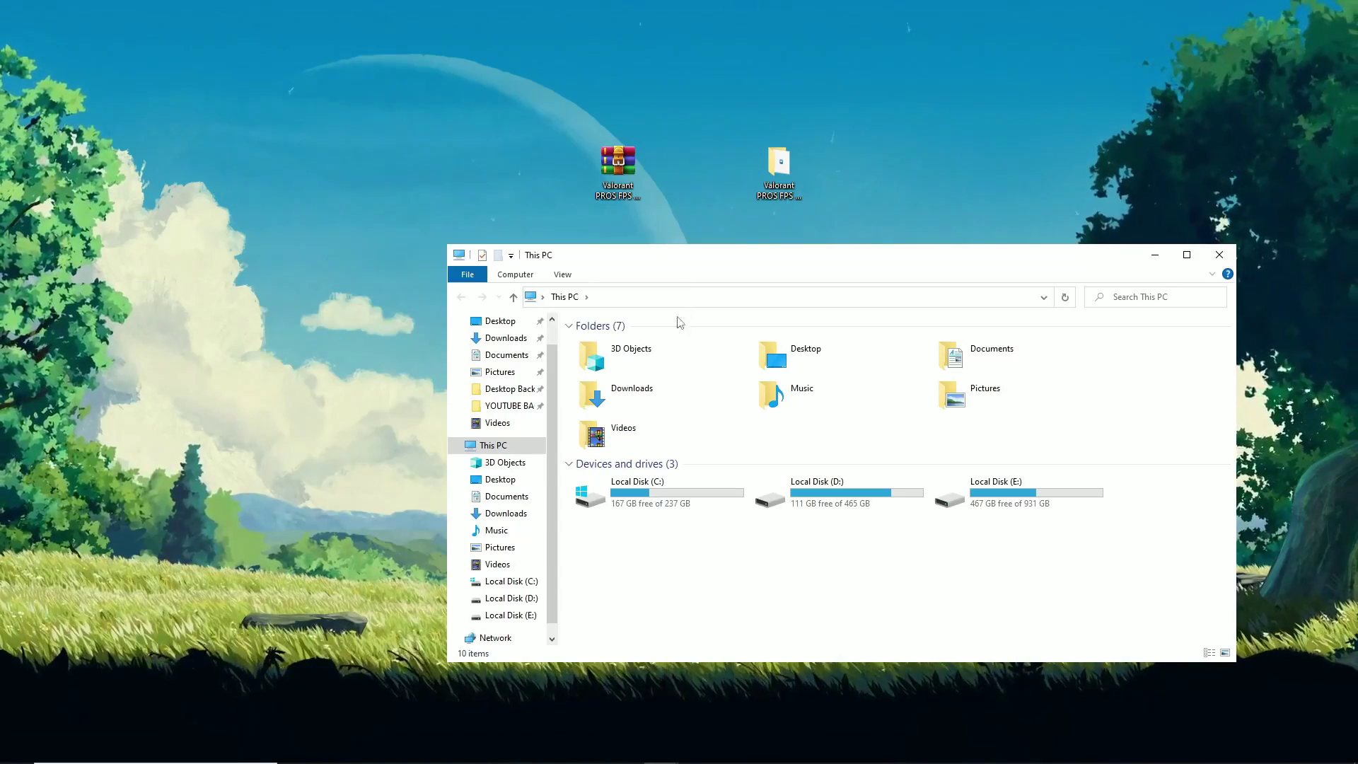
right_click(666, 490)
click(722, 479)
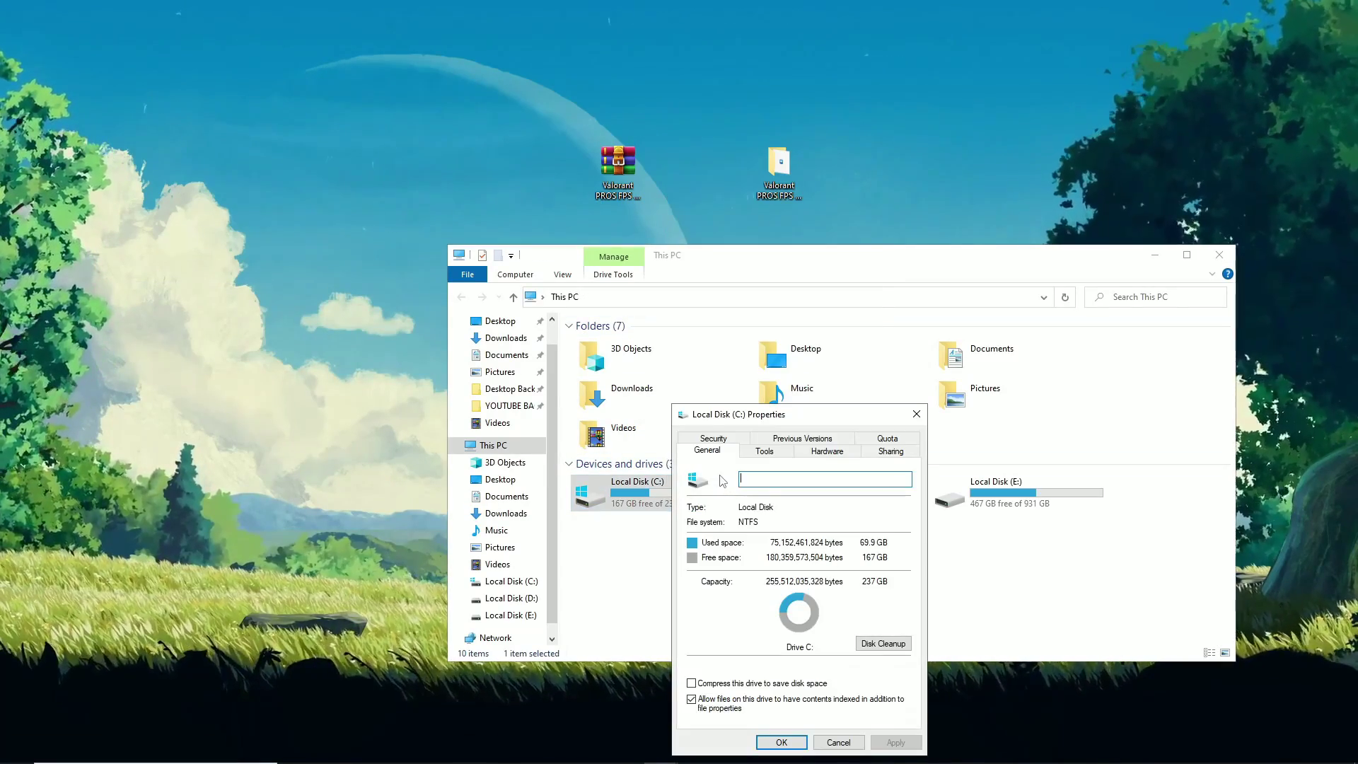
click(764, 451)
click(835, 583)
click(875, 412)
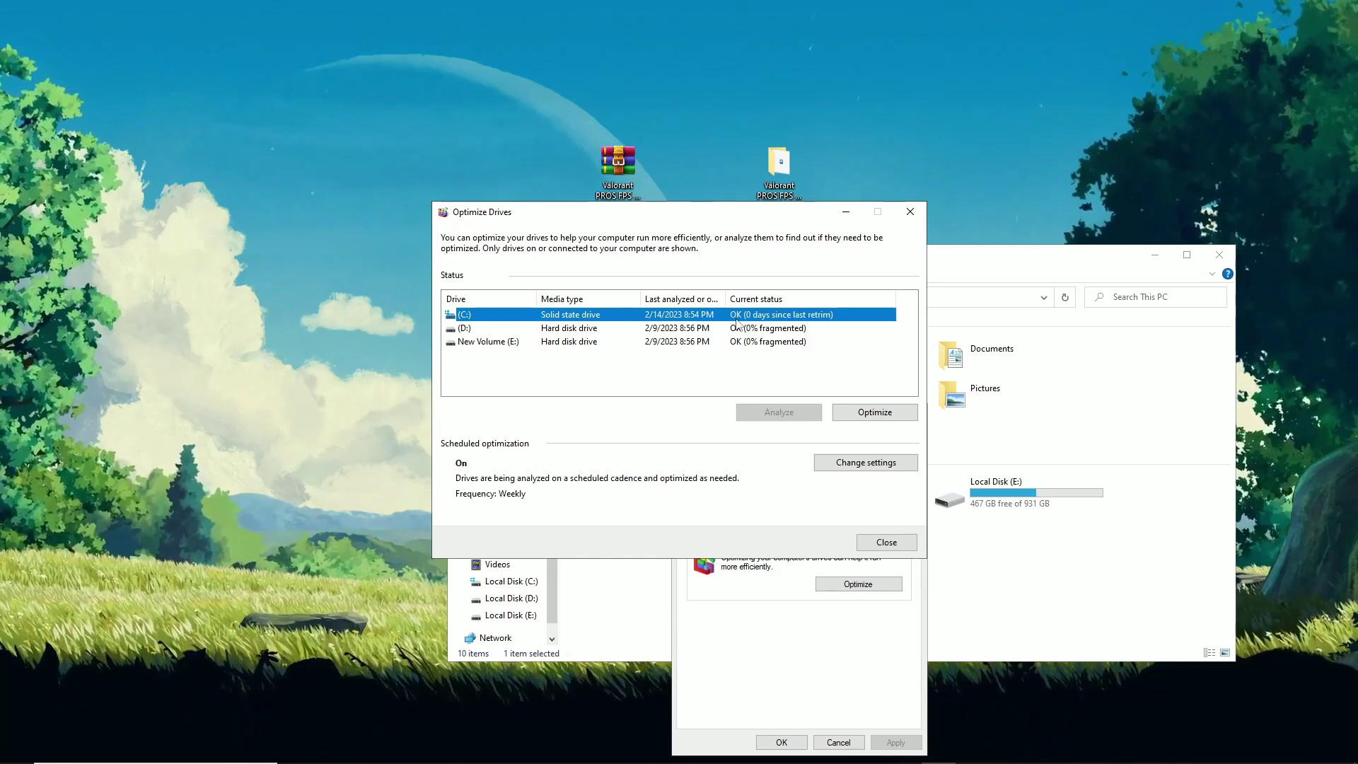
click(887, 542)
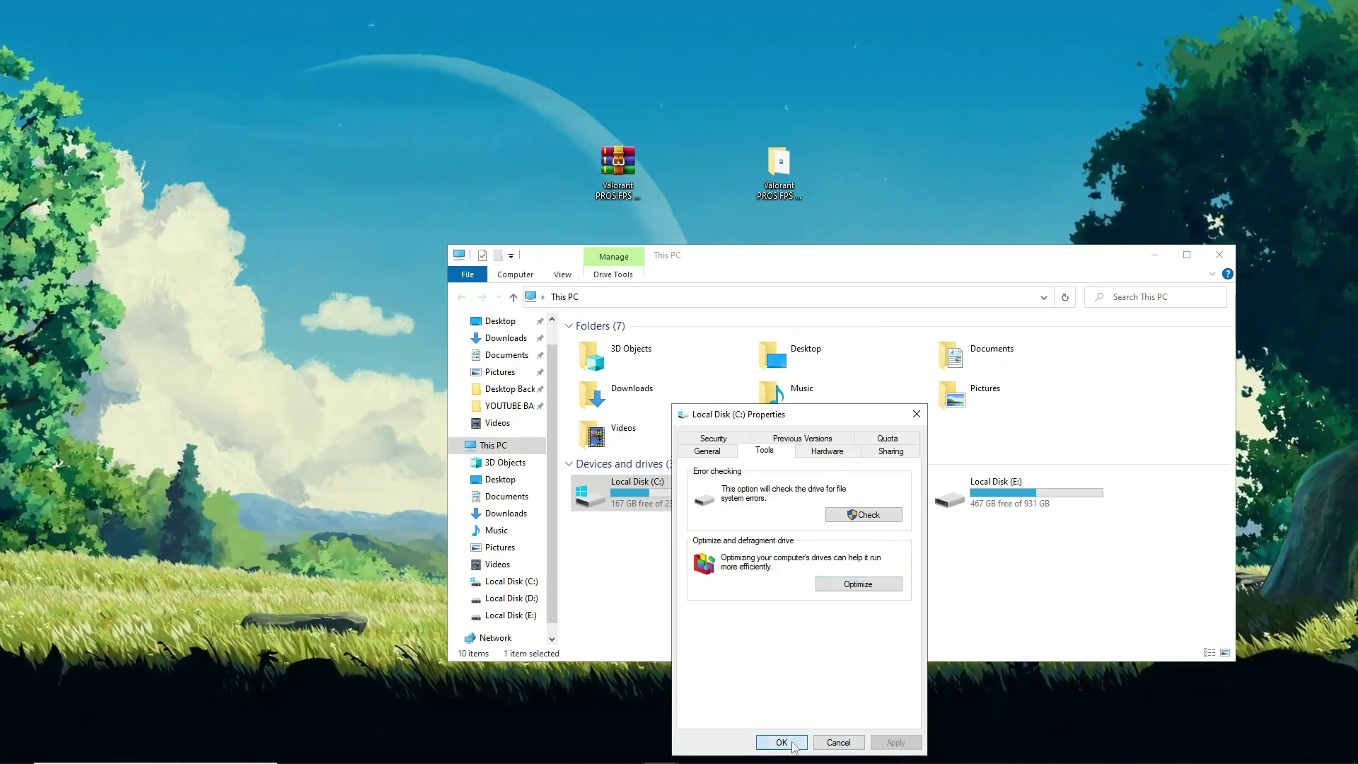
key(Escape)
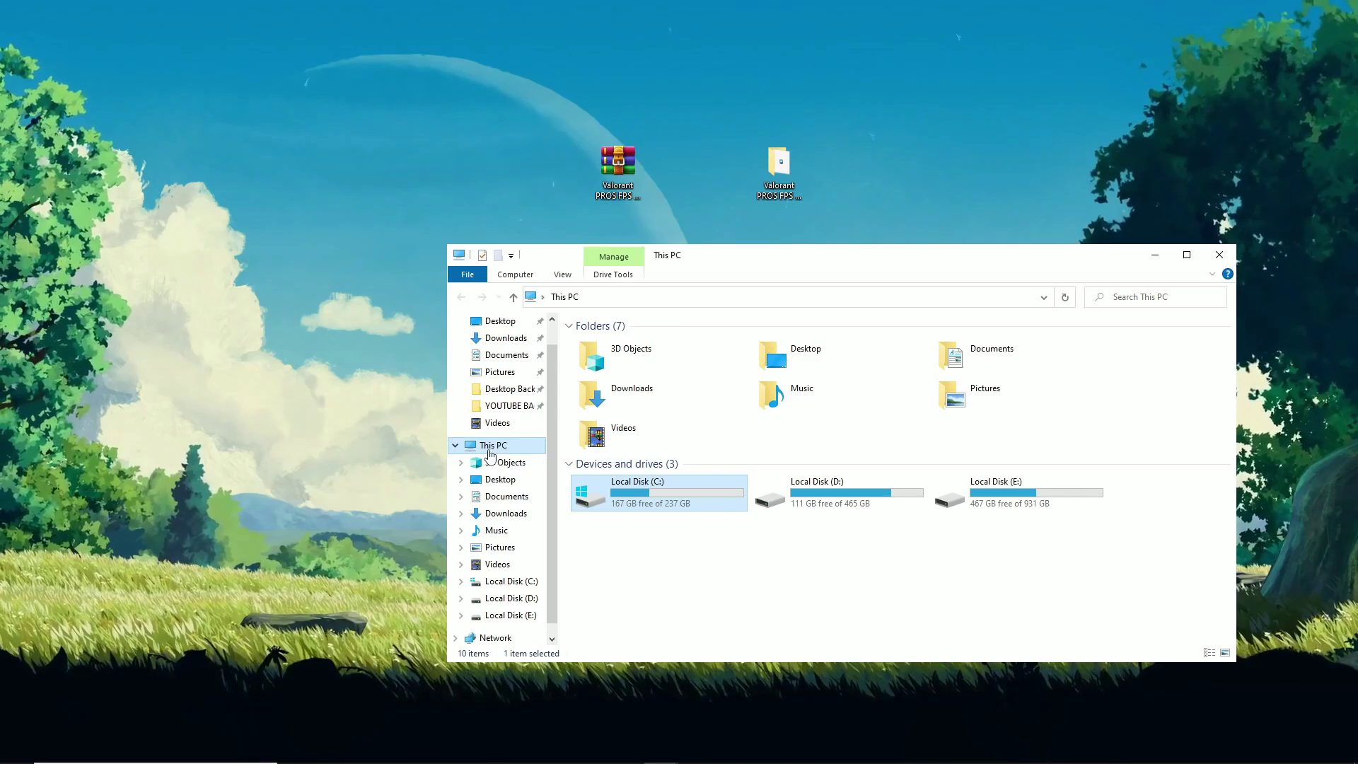
Step: In the advanced system performance options, apply custom visual effects with only icon thumbnails and smooth font edges enabled, and close all open windows
right_click(478, 447)
click(533, 630)
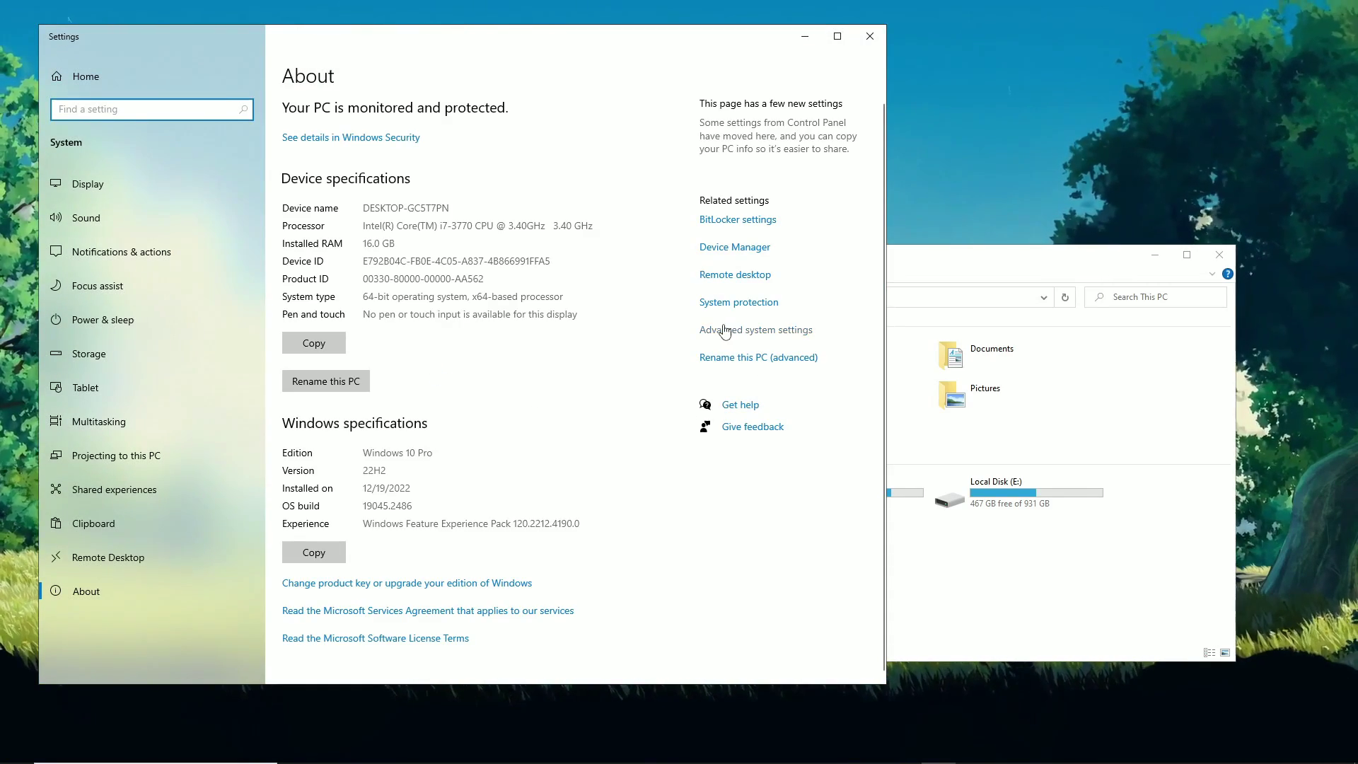
click(728, 331)
click(349, 224)
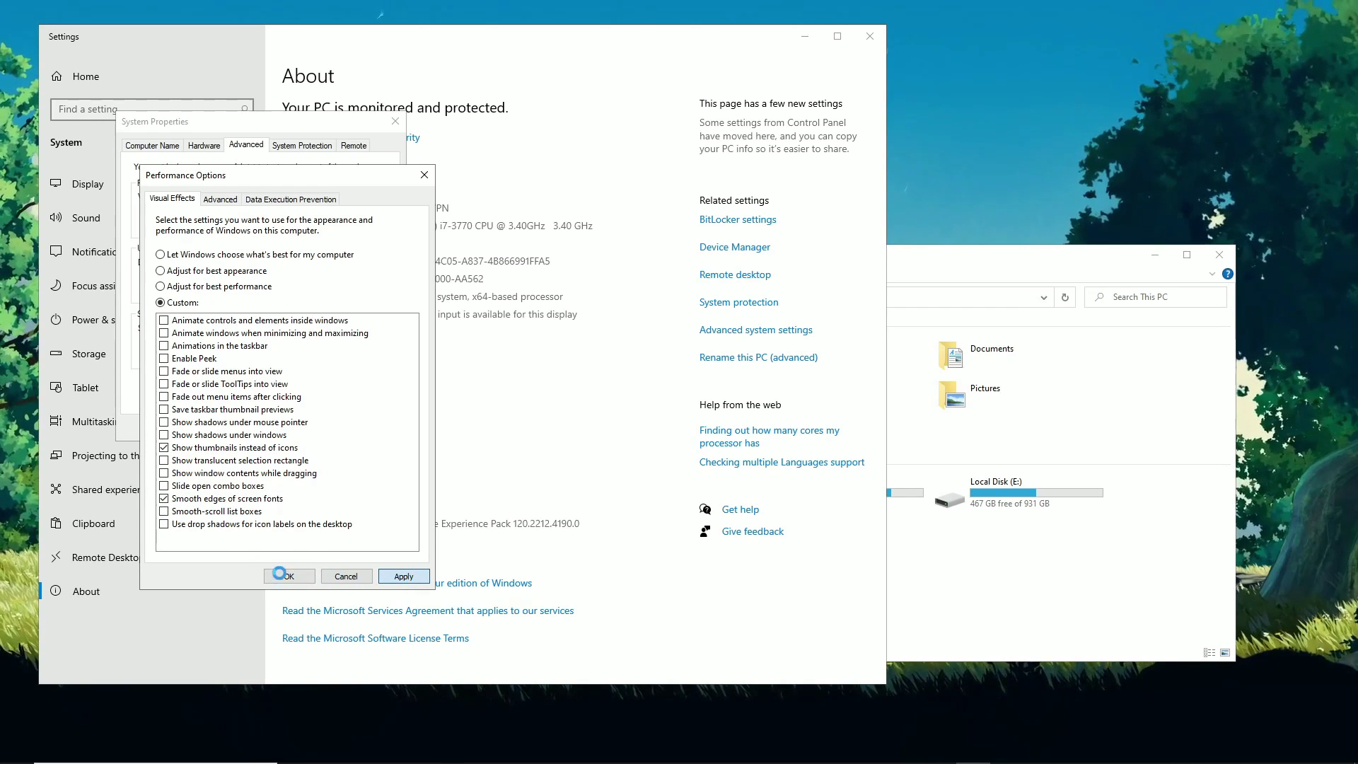
click(284, 577)
click(260, 428)
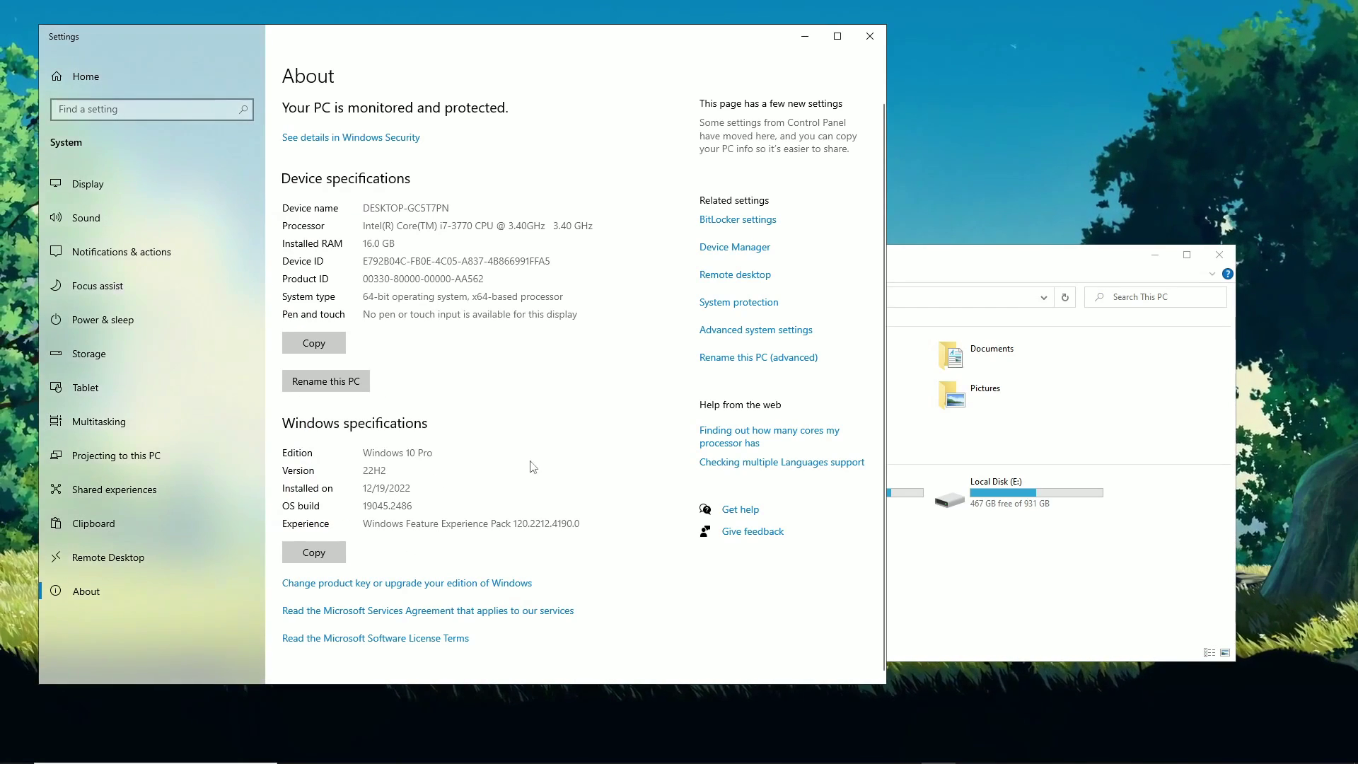
click(870, 36)
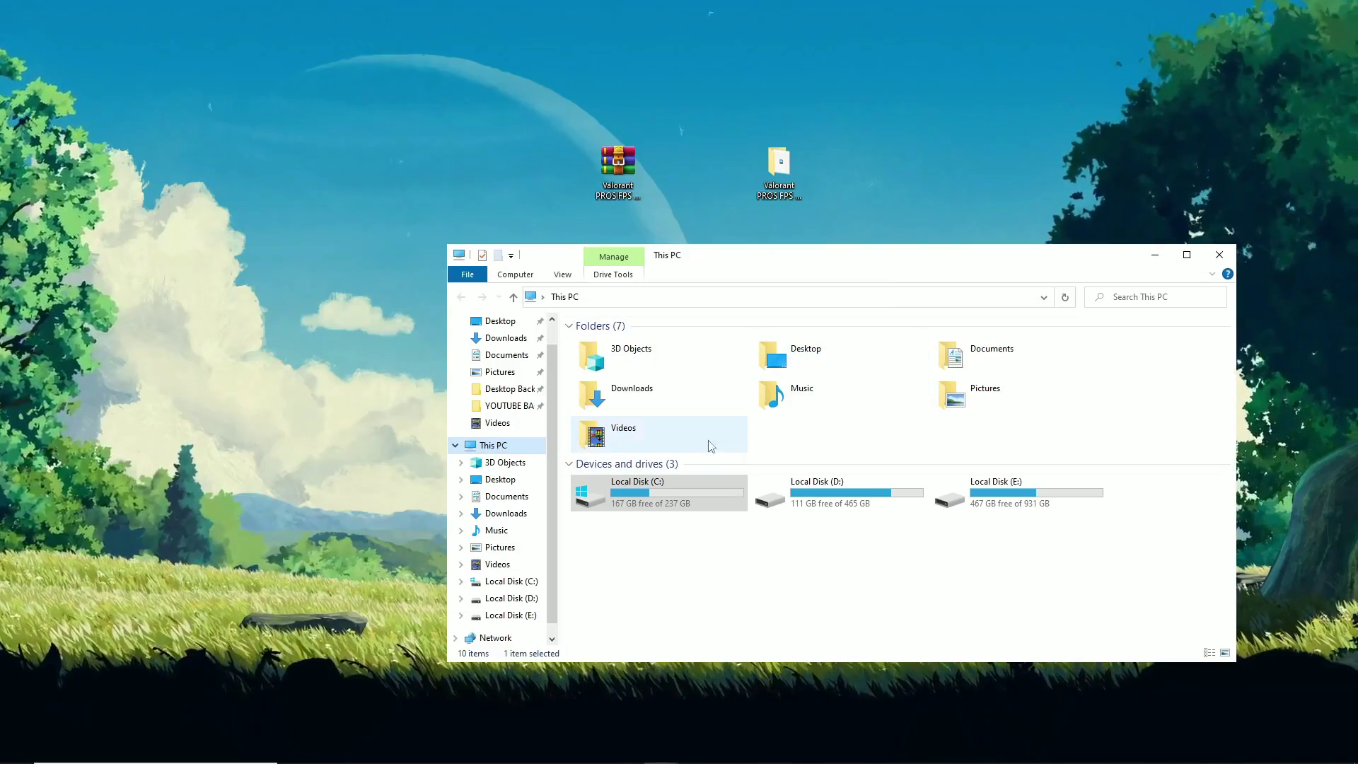
click(1219, 254)
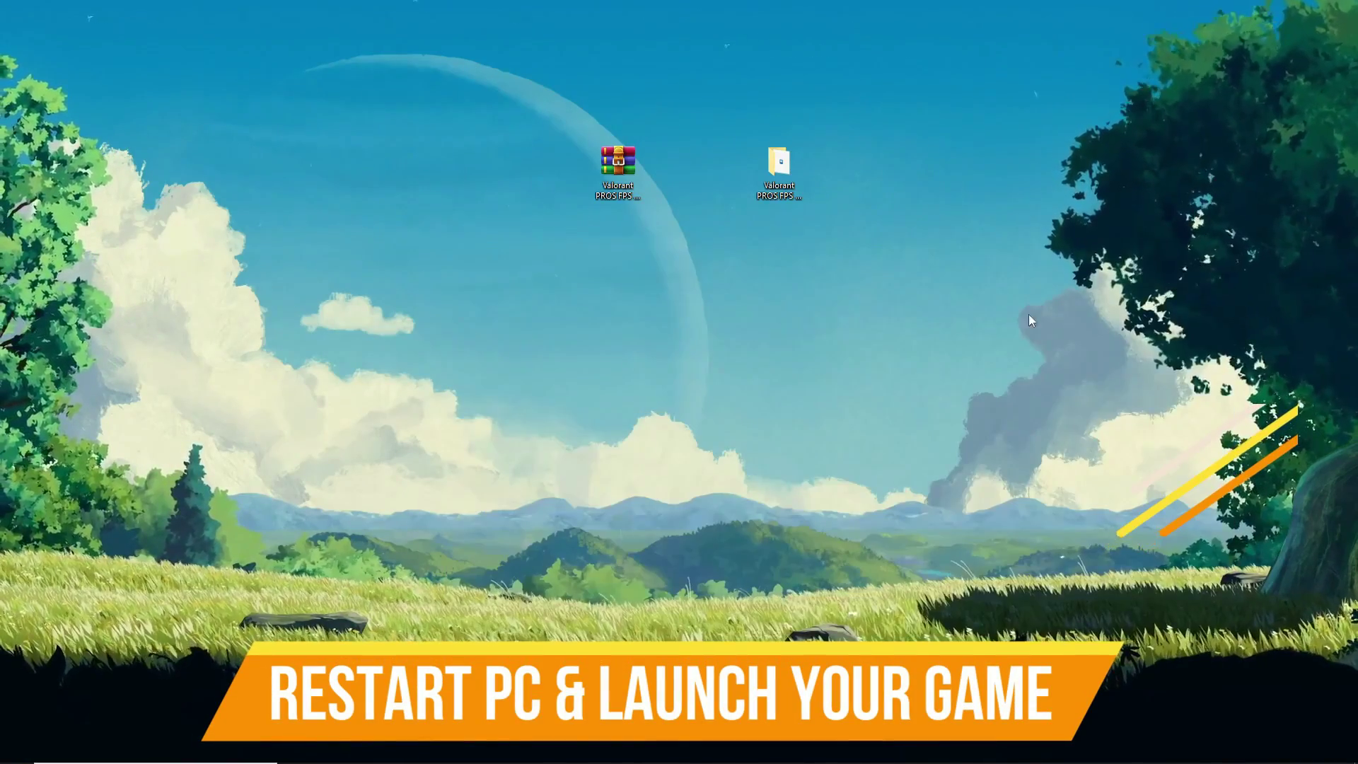